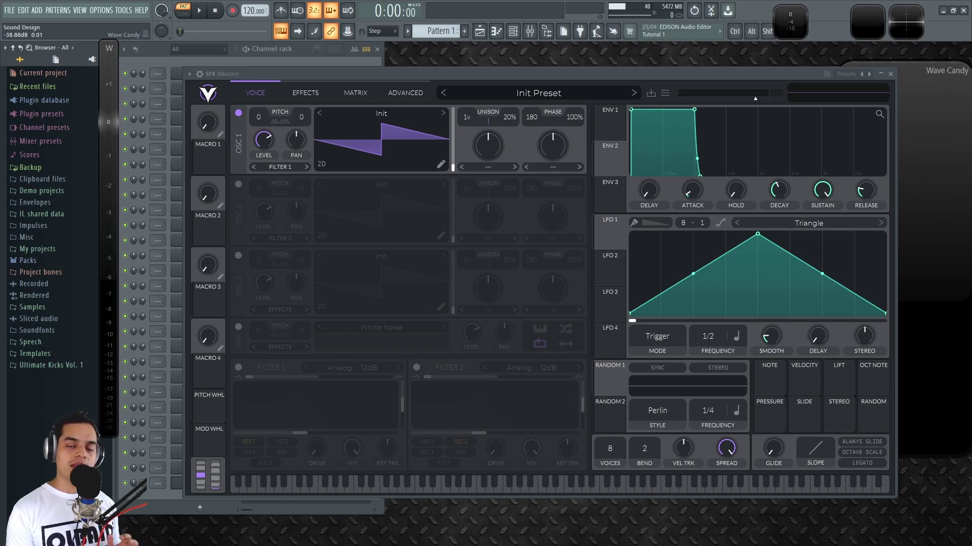
Set oscillator 1's unison to 16 voices with 73% detune.
{"action": "left_click_drag", "start_coordinate": [602, 73], "coordinate": [599, 68]}
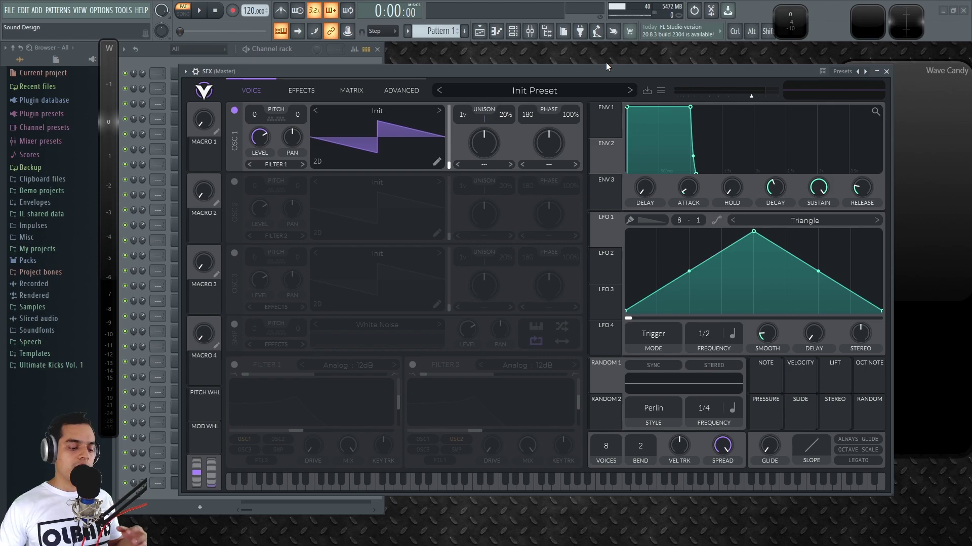
{"action": "left_click_drag", "start_coordinate": [626, 72], "coordinate": [627, 67]}
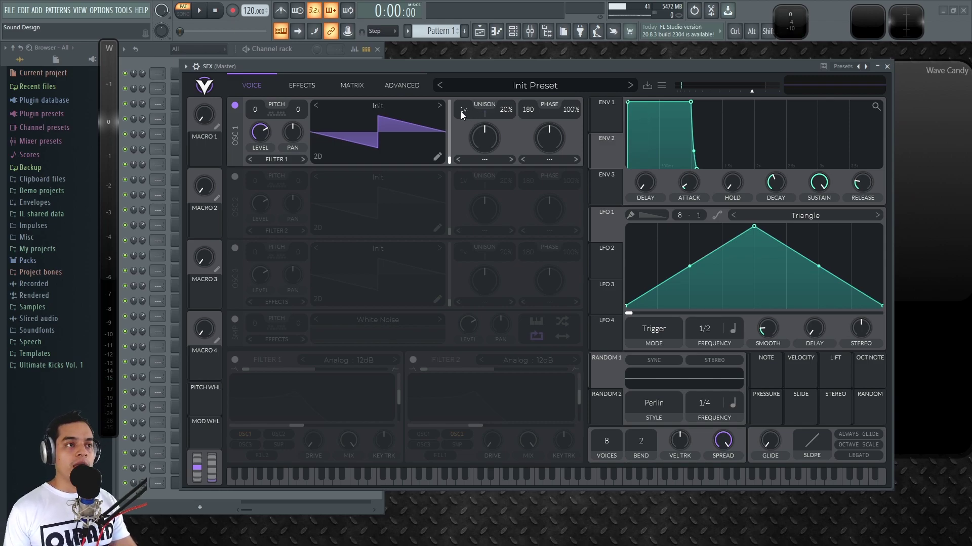
{"action": "left_click_drag", "start_coordinate": [461, 111], "coordinate": [476, 50]}
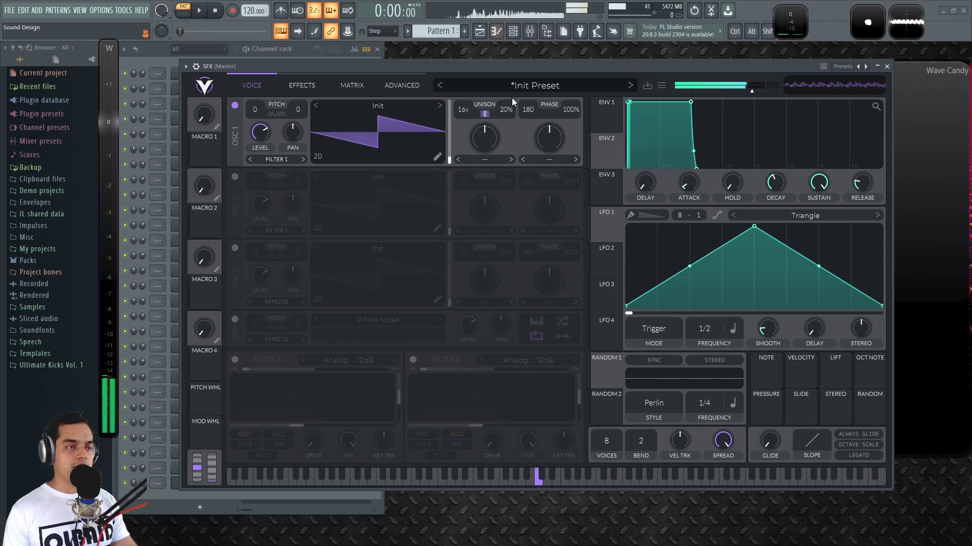
{"action": "left_click_drag", "start_coordinate": [509, 113], "coordinate": [523, 20]}
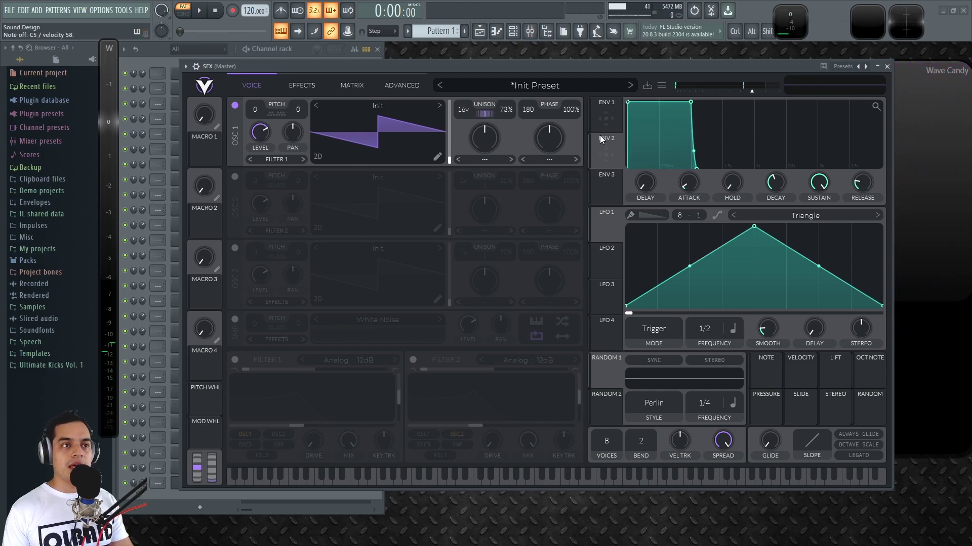
Assign Envelope 2 to oscillator 1's transpose, and give Envelope 1 a long attack and a short decay.
{"action": "left_click_drag", "start_coordinate": [605, 155], "coordinate": [256, 111]}
{"action": "left_click_drag", "start_coordinate": [687, 183], "coordinate": [700, 147]}
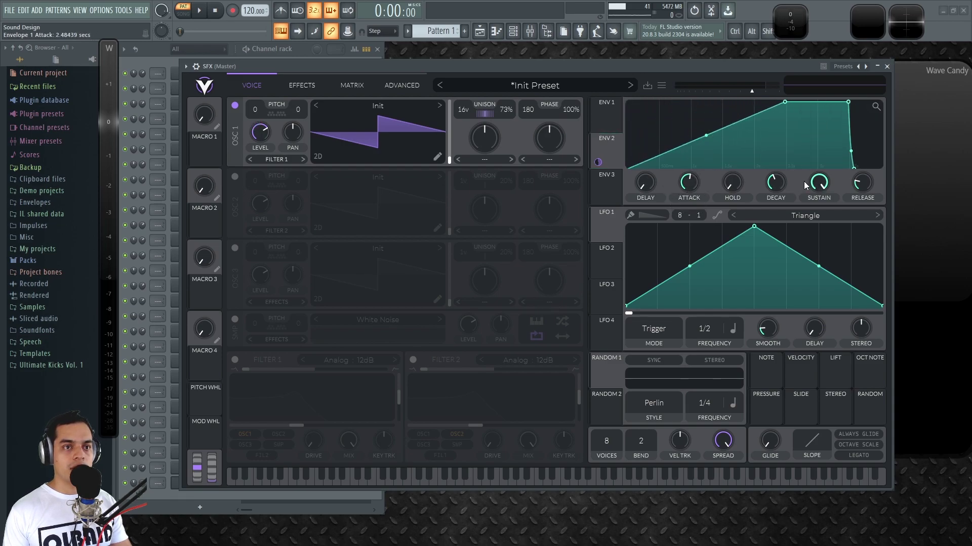
{"action": "left_click_drag", "start_coordinate": [792, 183], "coordinate": [794, 228]}
{"action": "key", "text": "z"}
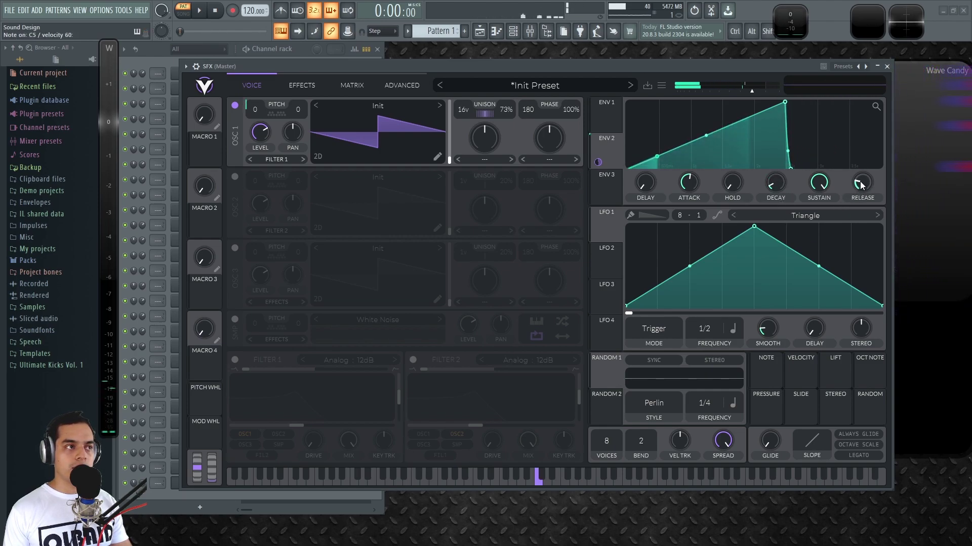
{"action": "left_click_drag", "start_coordinate": [694, 185], "coordinate": [690, 233]}
{"action": "left_click_drag", "start_coordinate": [690, 188], "coordinate": [700, 126]}
Set Envelope 2's modulation of oscillator 1's transpose to about 18.24, playing notes to audition the pitch rise.
{"action": "left_click_drag", "start_coordinate": [598, 162], "coordinate": [256, 124]}
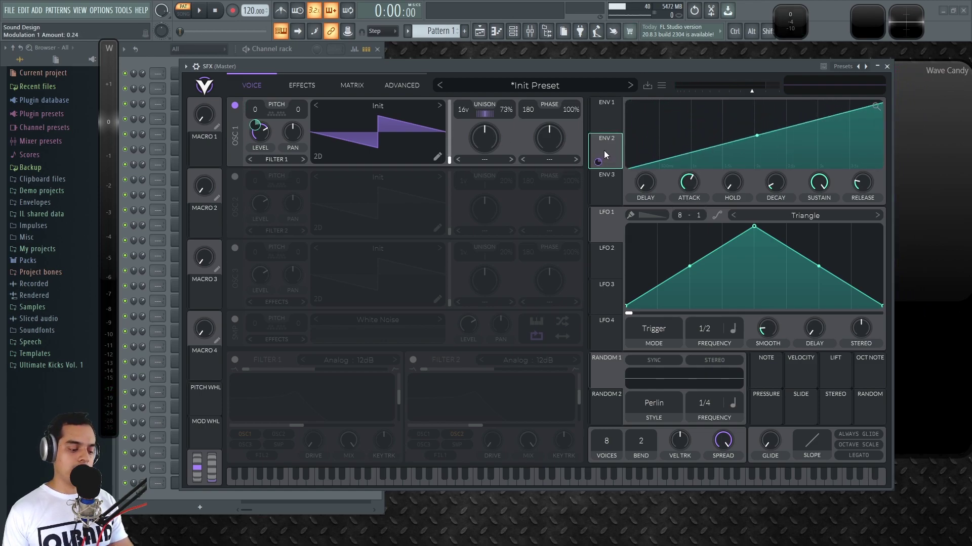
{"action": "key", "text": "b"}
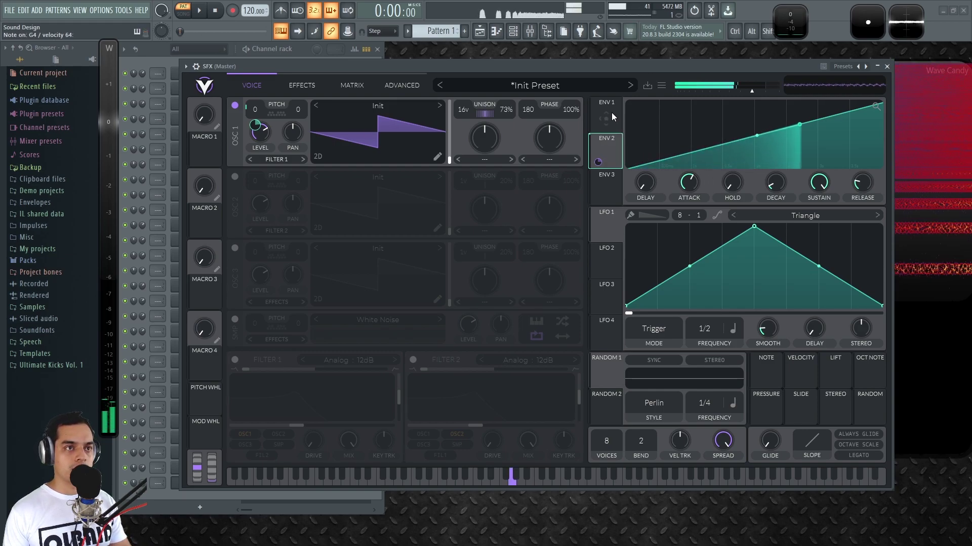
{"action": "key", "text": "b"}
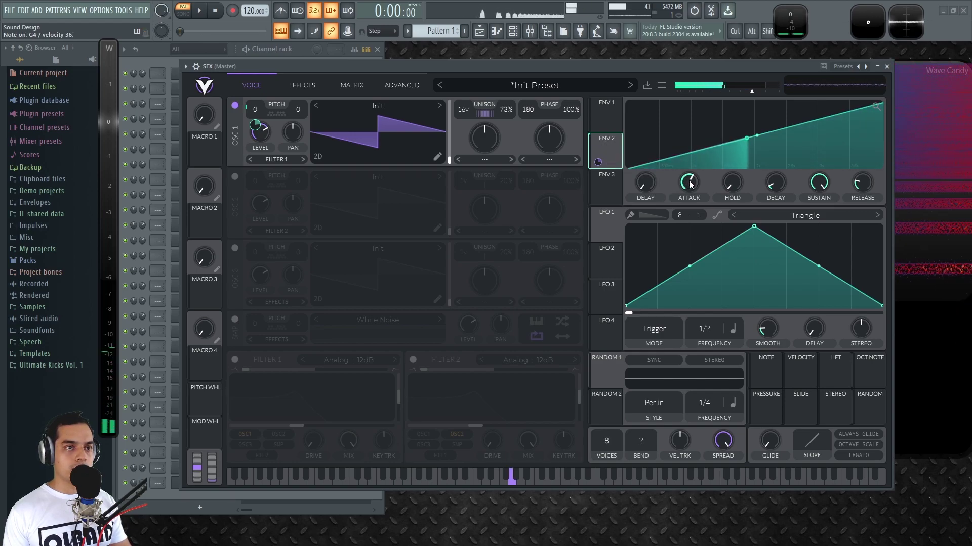
{"action": "key", "text": "b"}
{"action": "left_click_drag", "start_coordinate": [260, 131], "coordinate": [255, 125]}
{"action": "scroll", "coordinate": [256, 125], "scroll_direction": "down", "scroll_amount": 5}
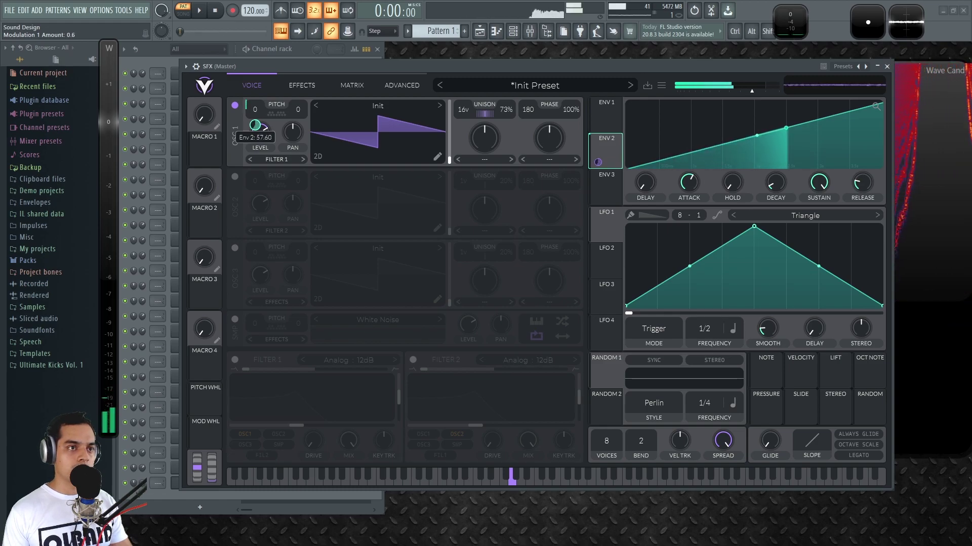
{"action": "scroll", "coordinate": [255, 126], "scroll_direction": "up", "scroll_amount": 4}
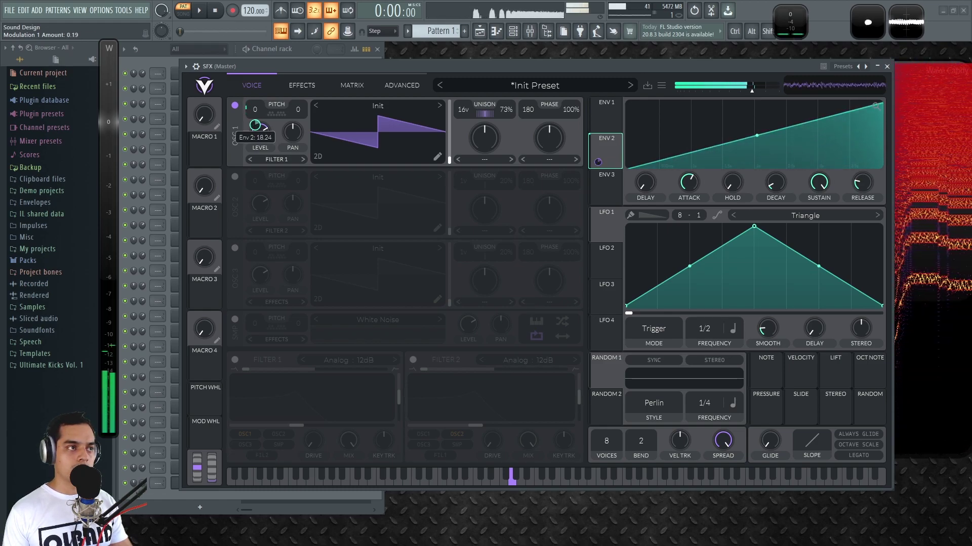
Reduce Envelope 1's attack to its minimum so notes start immediately.
{"action": "left_click", "coordinate": [607, 117]}
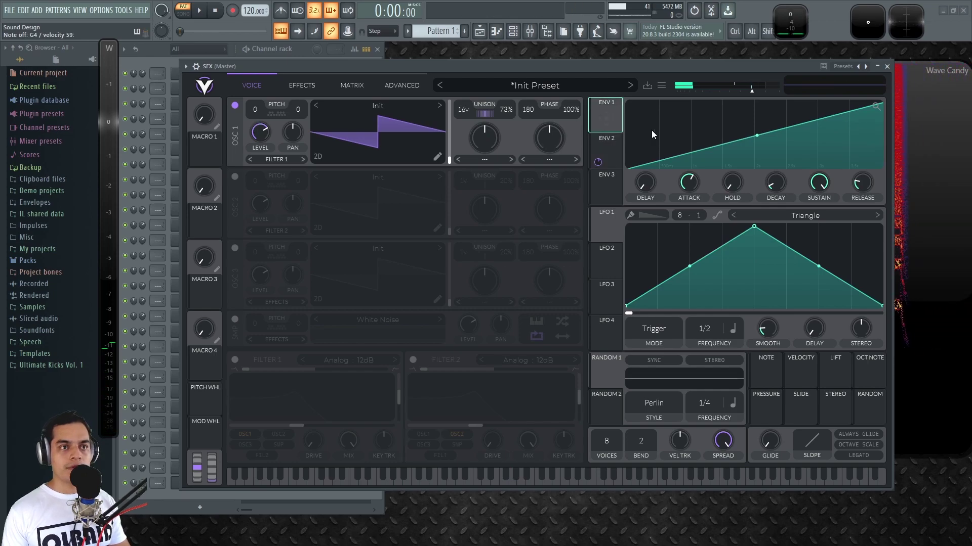
{"action": "left_click", "coordinate": [604, 149]}
{"action": "left_click", "coordinate": [606, 117]}
{"action": "left_click_drag", "start_coordinate": [689, 183], "coordinate": [685, 247]}
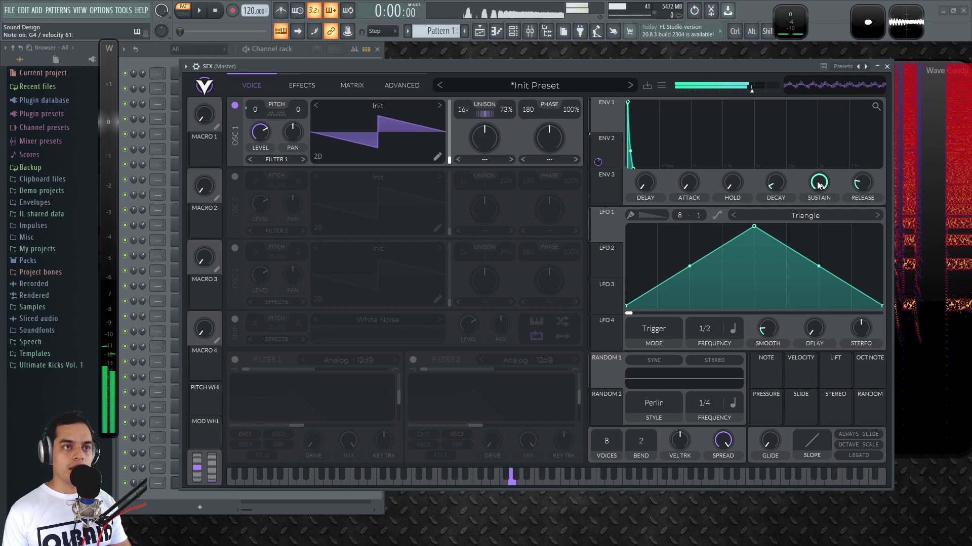
Shape Envelope 2 with an attack of about 5.81 s and a minimal decay.
{"action": "left_click", "coordinate": [606, 151]}
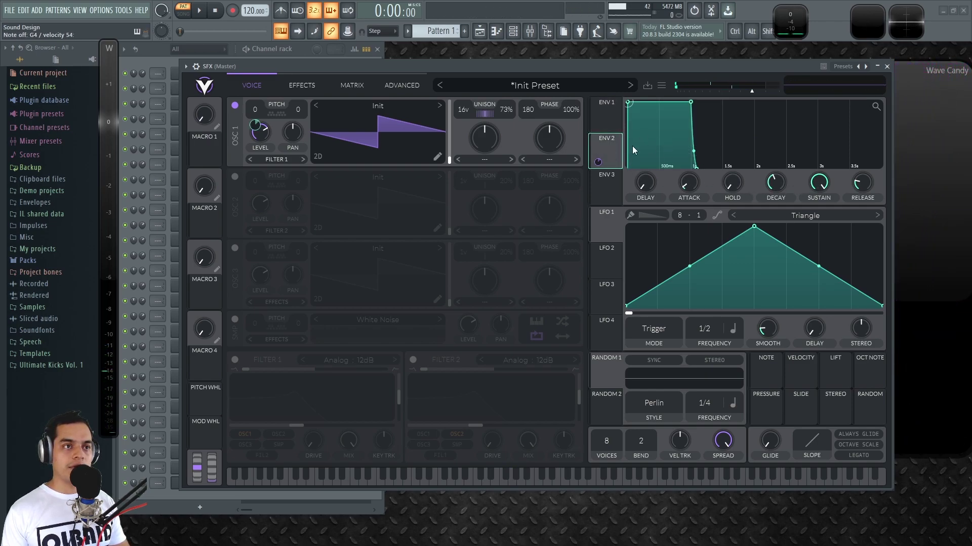
{"action": "left_click_drag", "start_coordinate": [682, 190], "coordinate": [703, 151]}
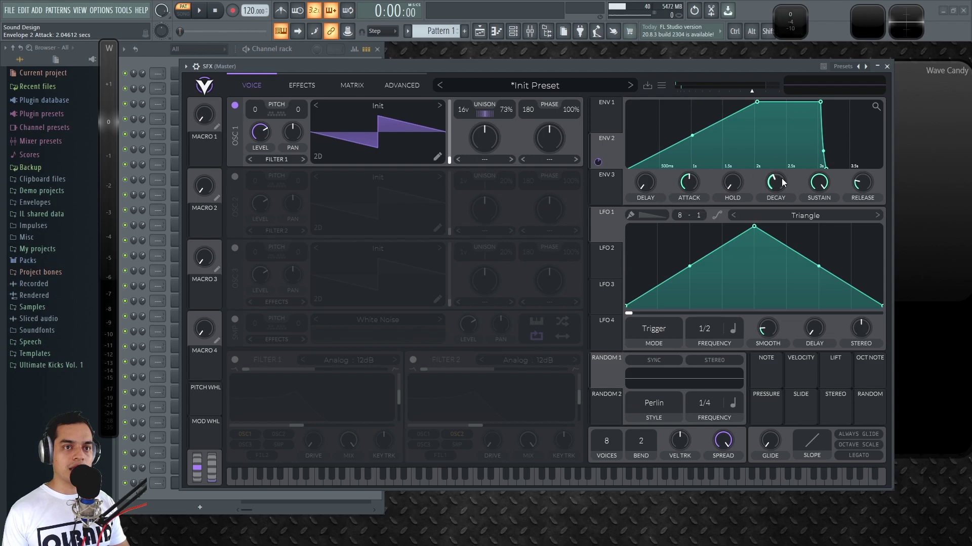
{"action": "left_click_drag", "start_coordinate": [780, 185], "coordinate": [779, 202]}
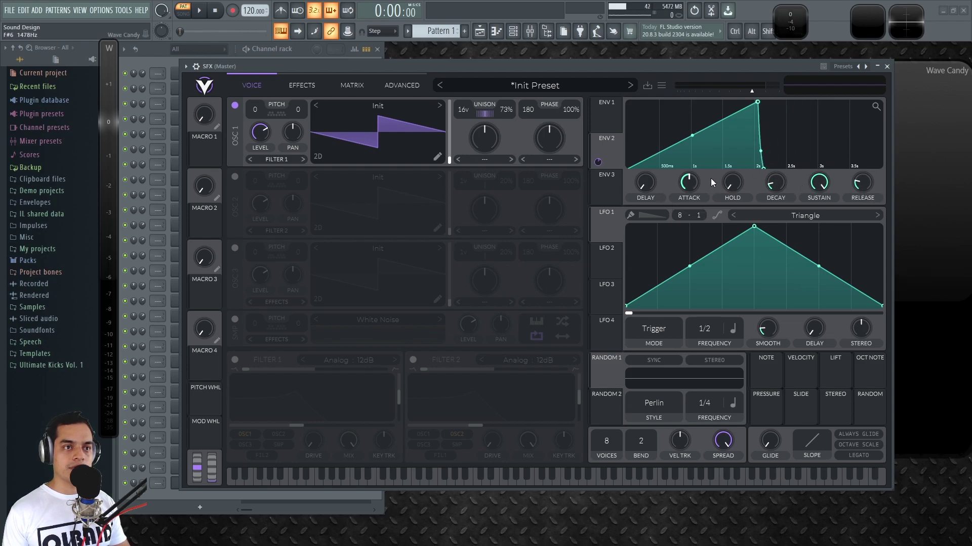
{"action": "left_click_drag", "start_coordinate": [689, 186], "coordinate": [696, 184]}
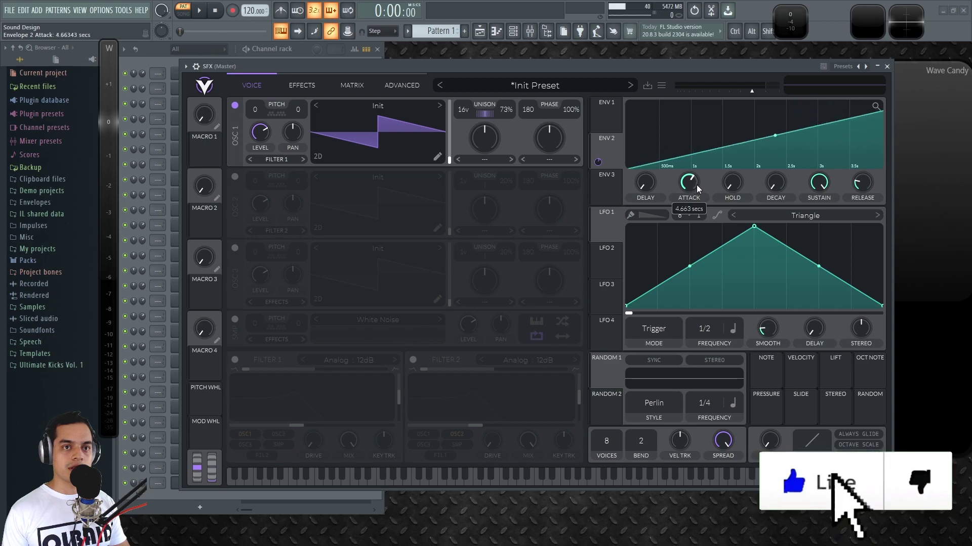
{"action": "left_click", "coordinate": [875, 106]}
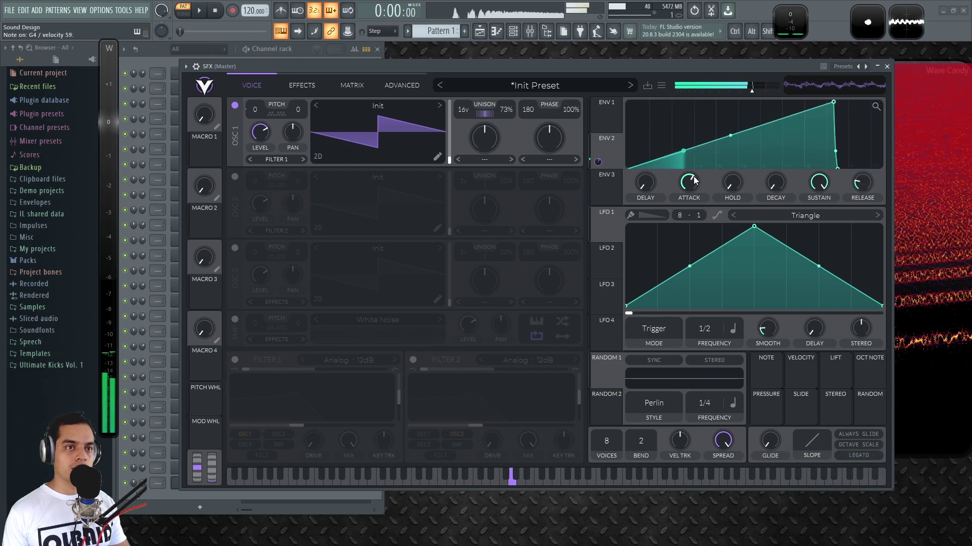
{"action": "left_click_drag", "start_coordinate": [690, 183], "coordinate": [696, 181]}
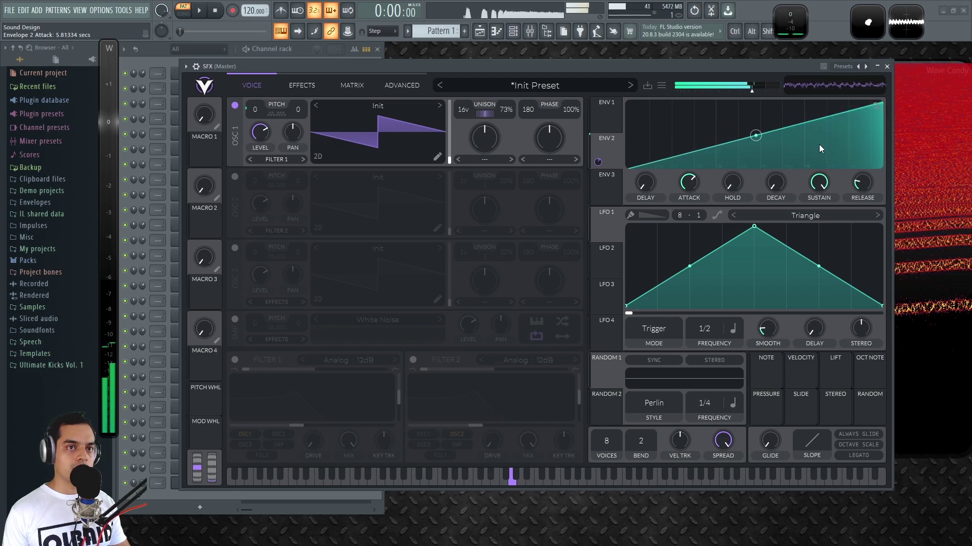
{"action": "left_click", "coordinate": [876, 107]}
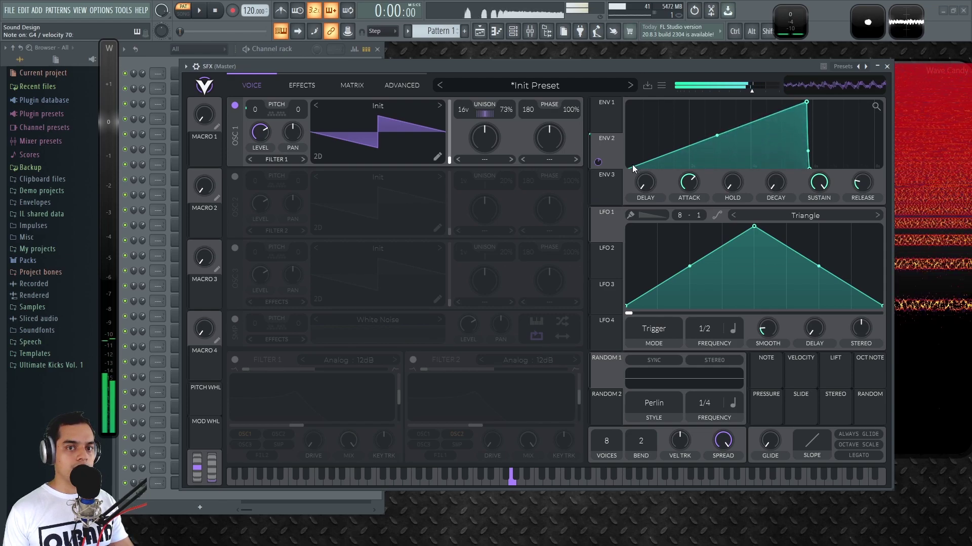
Enable Filter 1 with blend 1 and about 64% resonance, modulate its cutoff with Envelope 2, and lower the base cutoff.
{"action": "left_click", "coordinate": [235, 359]}
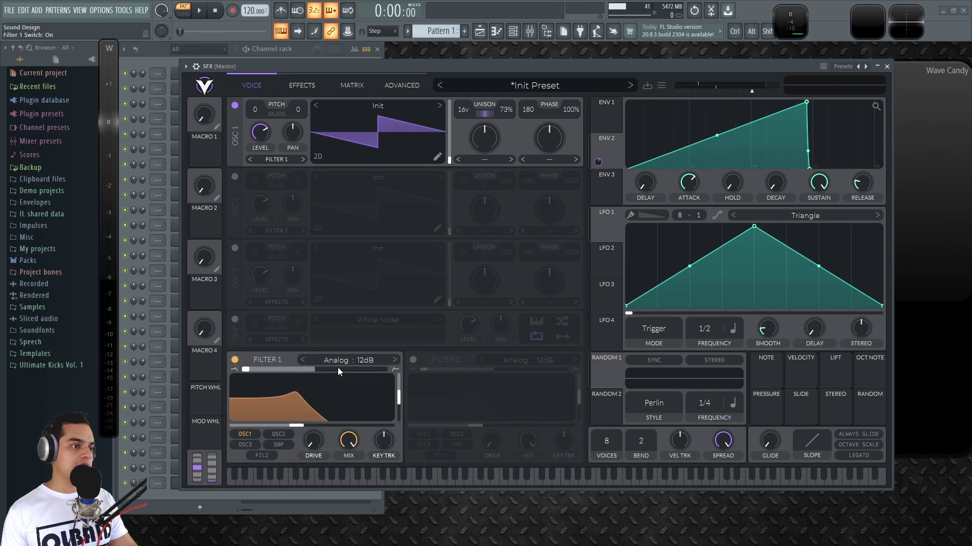
{"action": "scroll", "coordinate": [254, 368], "scroll_direction": "up", "scroll_amount": 5}
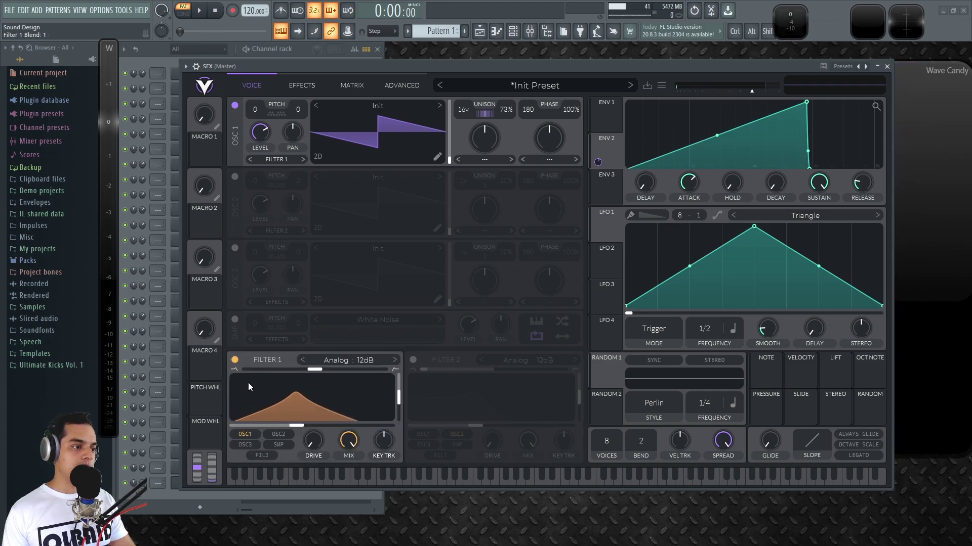
{"action": "left_click_drag", "start_coordinate": [598, 162], "coordinate": [312, 423]}
{"action": "left_click_drag", "start_coordinate": [399, 401], "coordinate": [399, 393]}
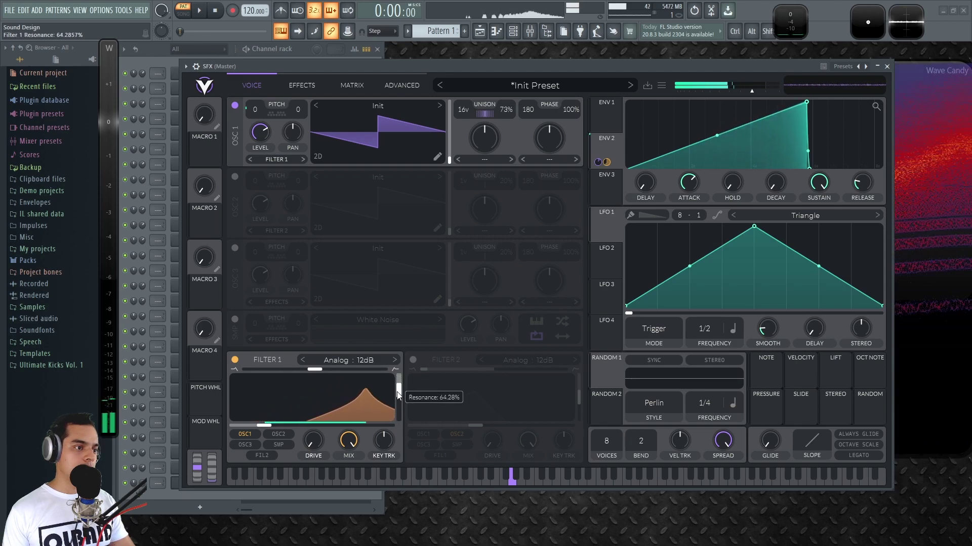
{"action": "left_click_drag", "start_coordinate": [264, 426], "coordinate": [245, 428]}
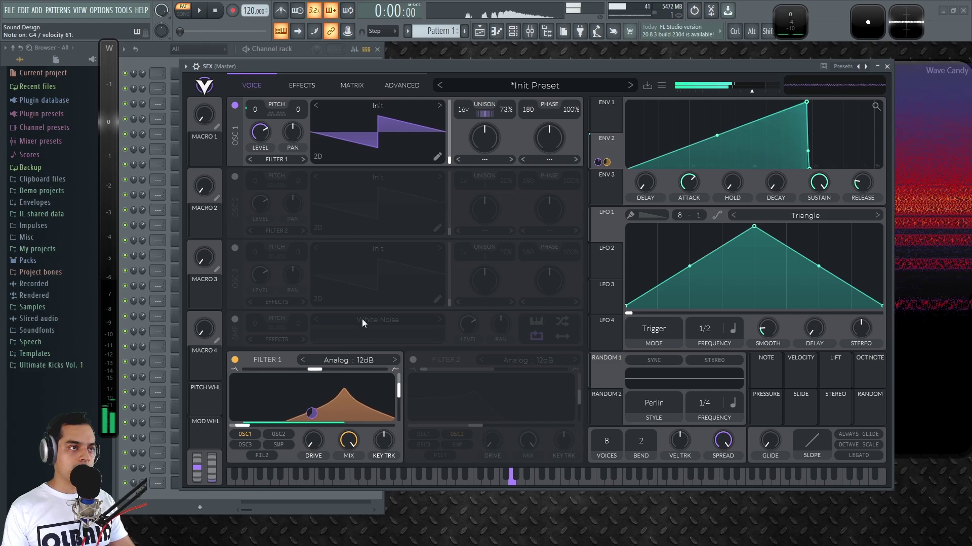
Make the Env 2 amount on Osc 1 Transpose negative in the modulation matrix, and try negative and positive Filter 1 Cutoff amounts.
{"action": "left_click", "coordinate": [351, 89]}
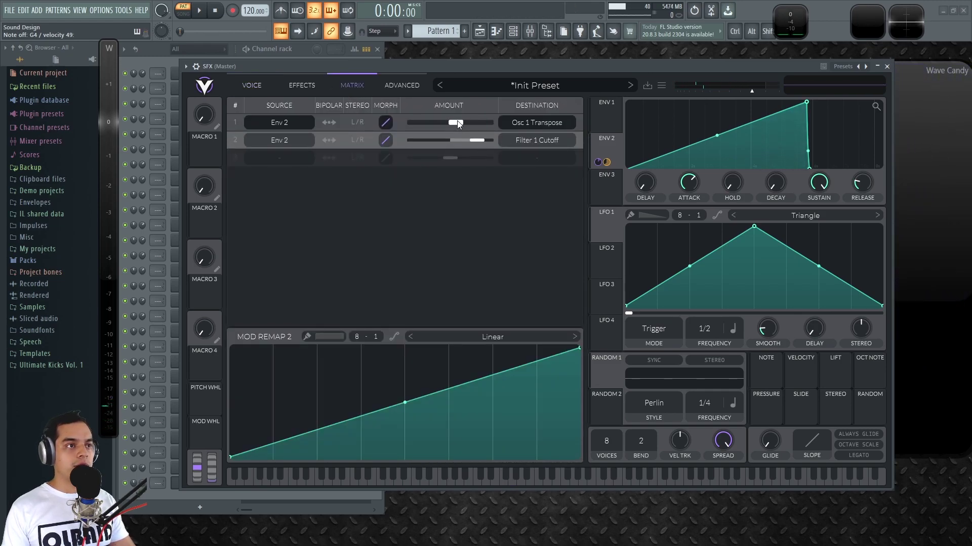
{"action": "left_click_drag", "start_coordinate": [478, 141], "coordinate": [434, 143]}
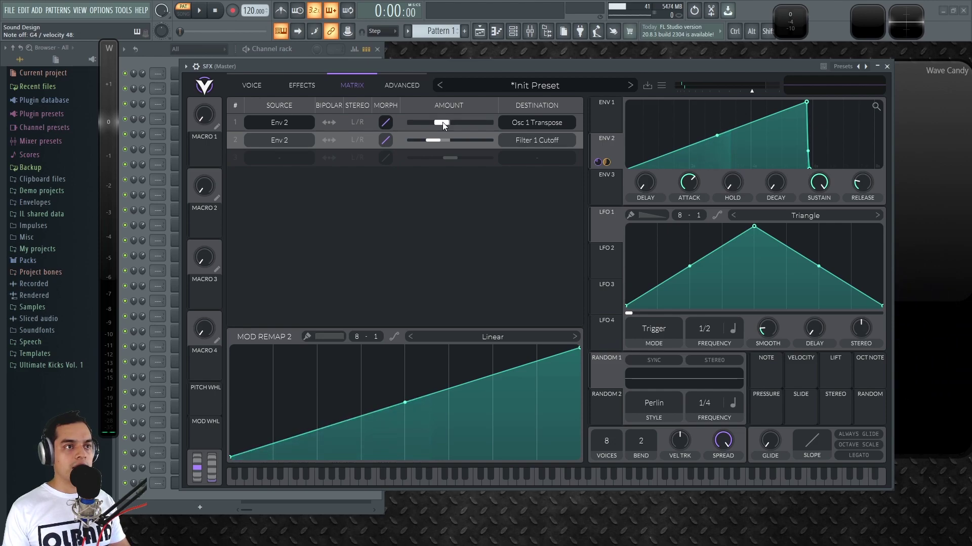
{"action": "left_click", "coordinate": [602, 117]}
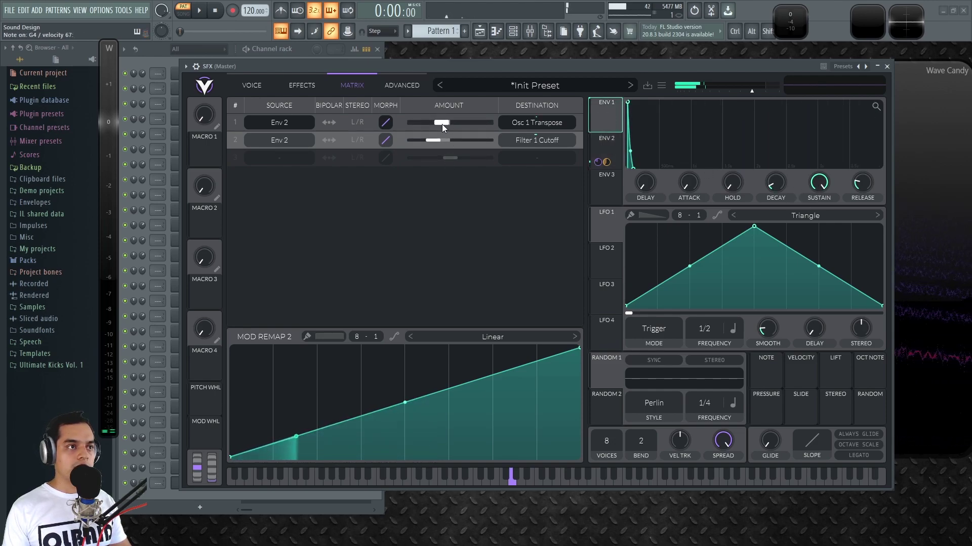
{"action": "left_click_drag", "start_coordinate": [431, 138], "coordinate": [480, 140]}
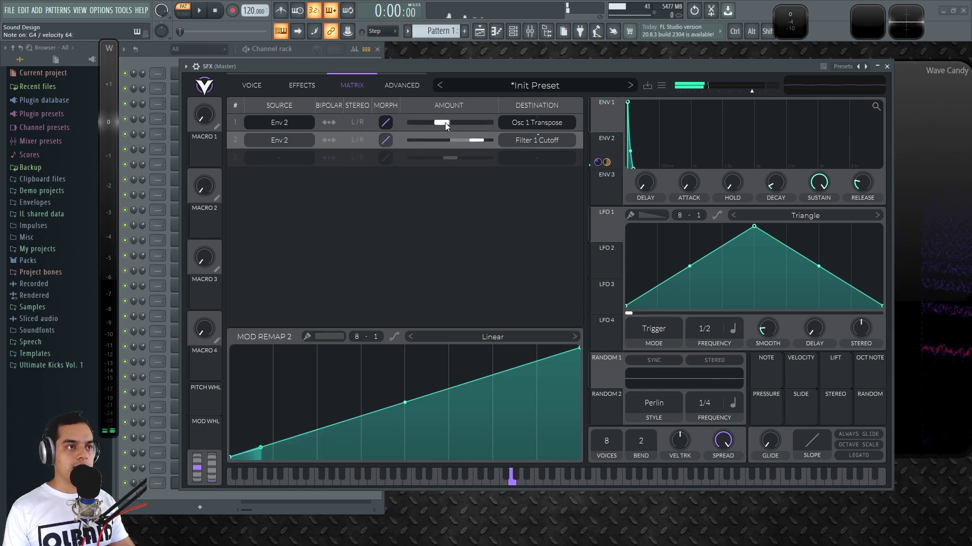
Raise Filter 1's base cutoff and turn its Envelope 2 modulation negative for a downward sweep.
{"action": "left_click", "coordinate": [263, 84]}
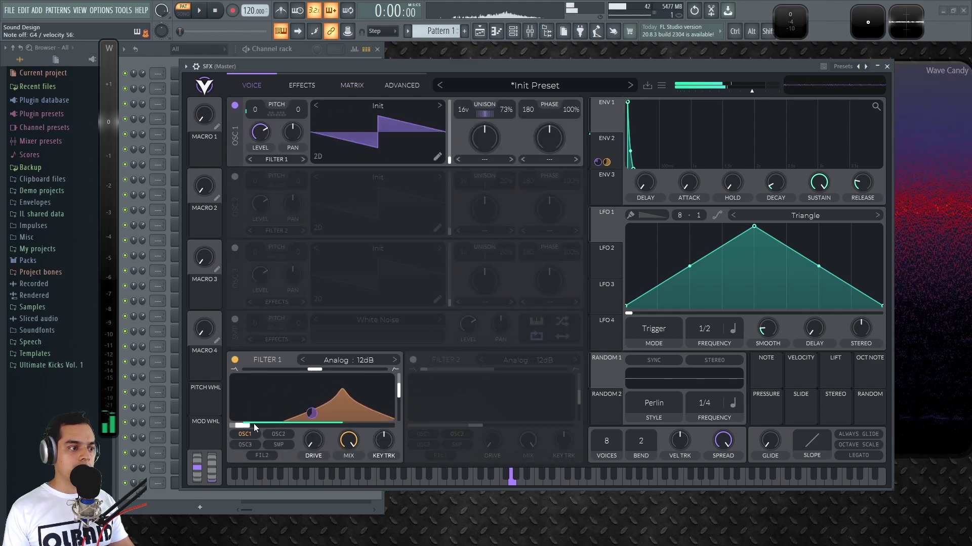
{"action": "mouse_move", "coordinate": [311, 416]}
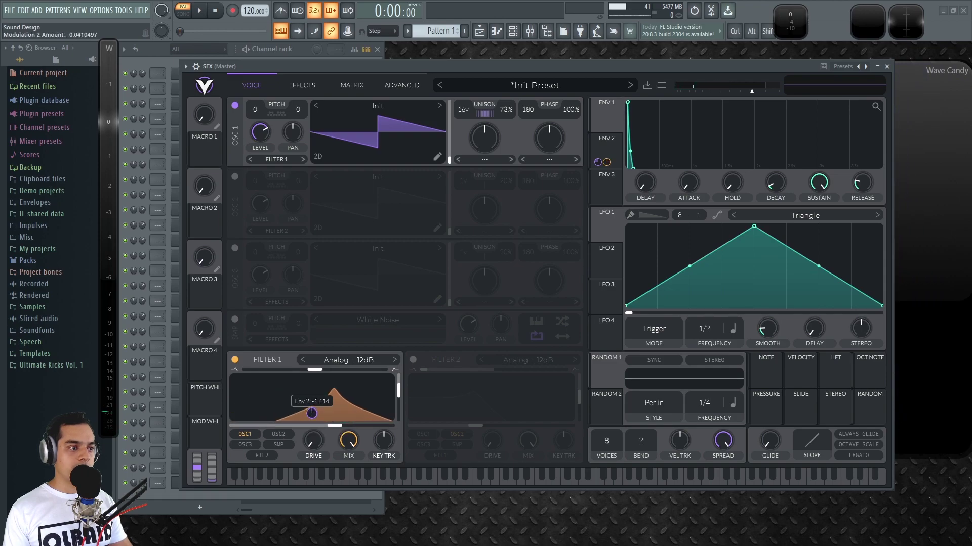
{"action": "left_click_drag", "start_coordinate": [311, 413], "coordinate": [311, 413]}
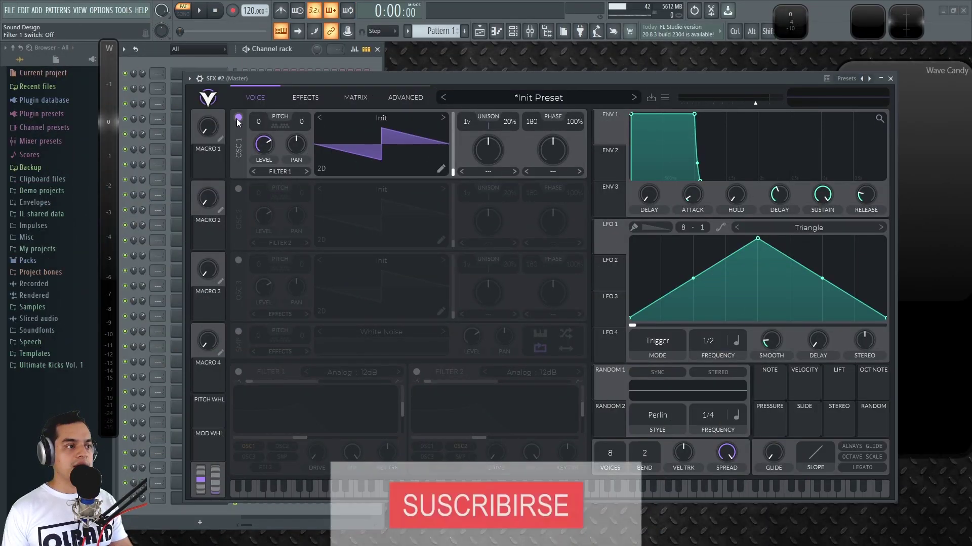
Disable oscillator 1 in the SFX #2 instance and enable the White Noise sampler instead.
{"action": "left_click", "coordinate": [238, 118]}
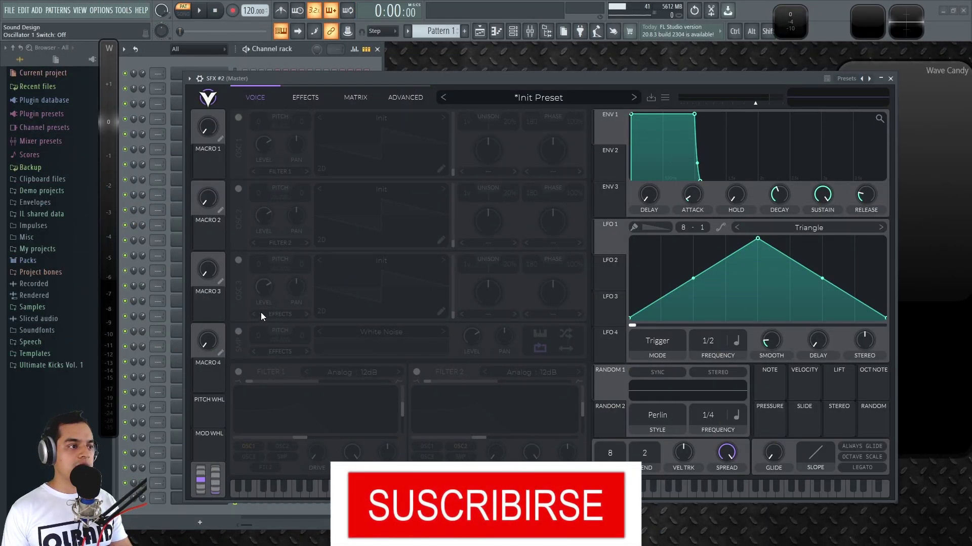
{"action": "left_click", "coordinate": [237, 332]}
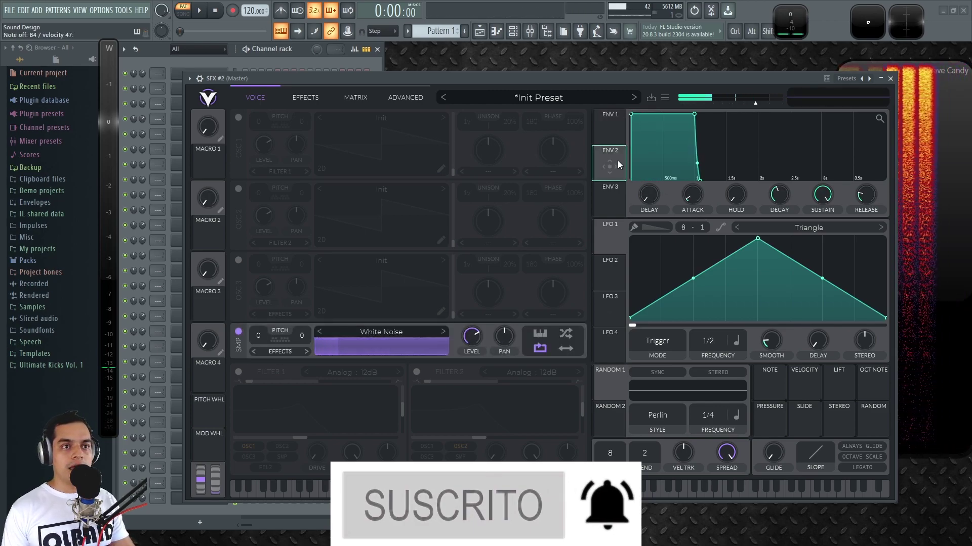
Shape Envelope 1 with an attack of about 1.97 s, zero sustain and a longer decay.
{"action": "left_click_drag", "start_coordinate": [692, 198], "coordinate": [715, 172]}
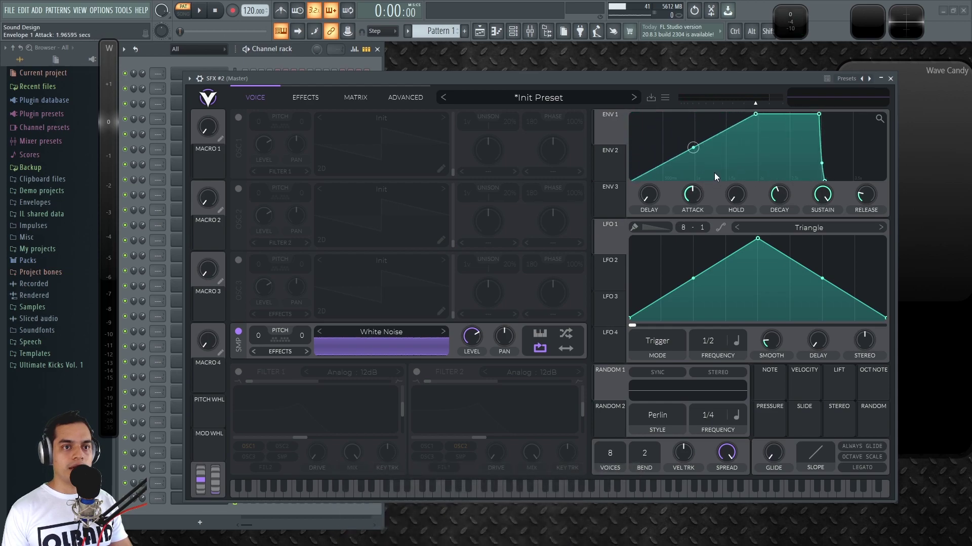
{"action": "left_click_drag", "start_coordinate": [822, 195], "coordinate": [849, 329]}
{"action": "left_click_drag", "start_coordinate": [779, 195], "coordinate": [781, 178]}
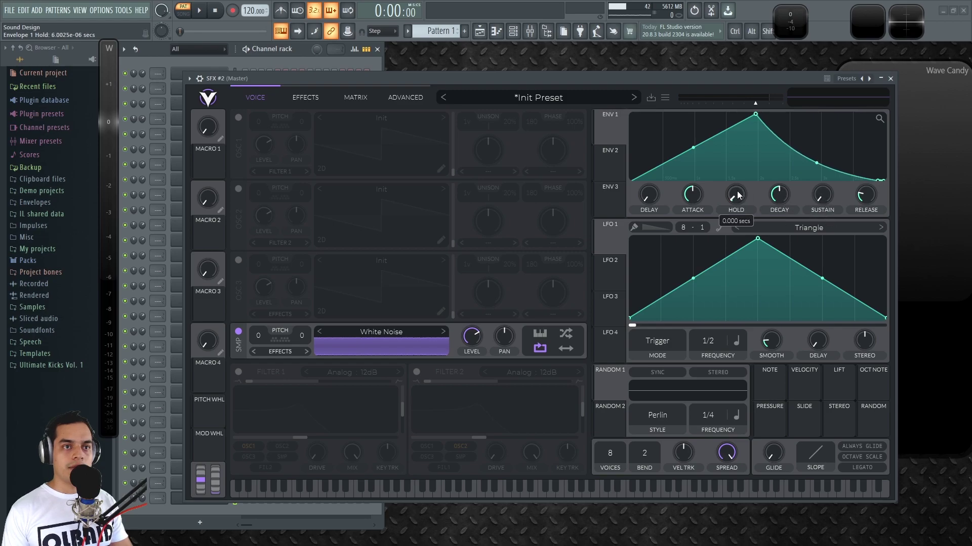
Lengthen Envelope 1's attack and release, straighten its decay curve, and extend the decay to slightly over 2.73 s.
{"action": "left_click_drag", "start_coordinate": [692, 197], "coordinate": [694, 168]}
{"action": "left_click_drag", "start_coordinate": [876, 195], "coordinate": [879, 188]}
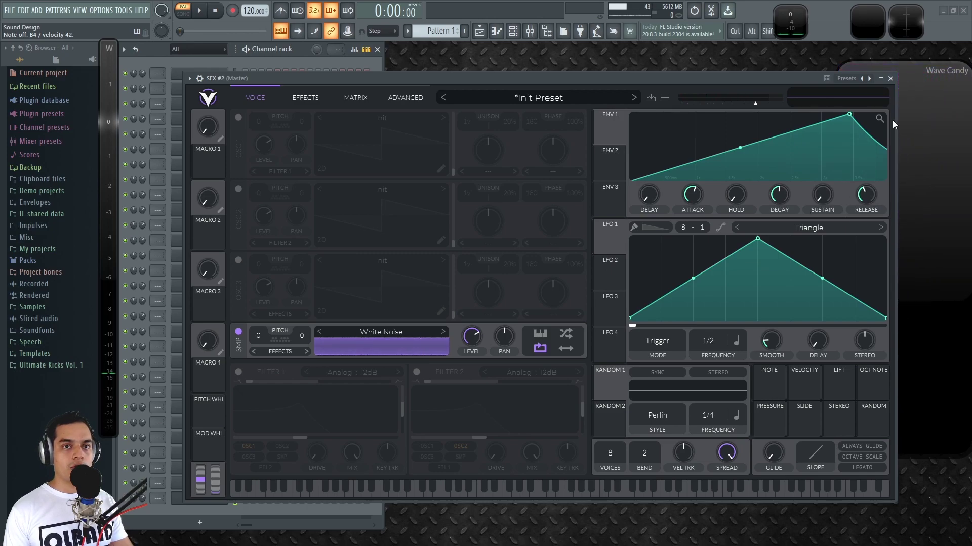
{"action": "scroll", "coordinate": [841, 150], "scroll_direction": "down", "scroll_amount": 3}
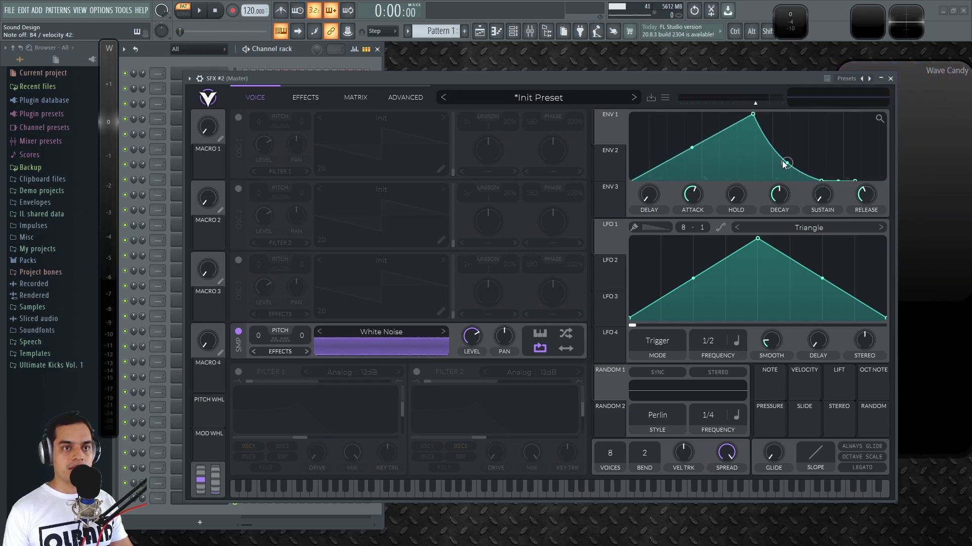
{"action": "scroll", "coordinate": [784, 194], "scroll_direction": "up", "scroll_amount": 2}
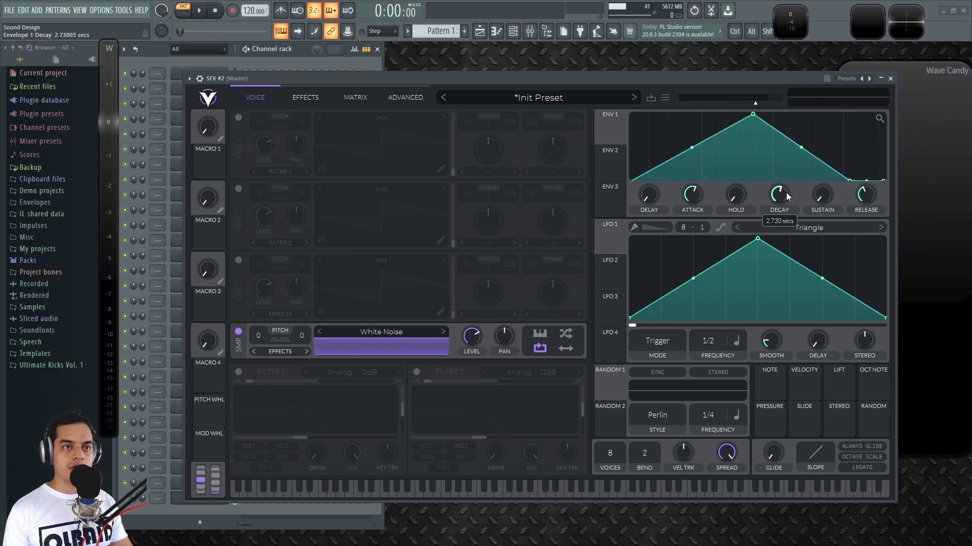
{"action": "scroll", "coordinate": [785, 192], "scroll_direction": "up", "scroll_amount": 1}
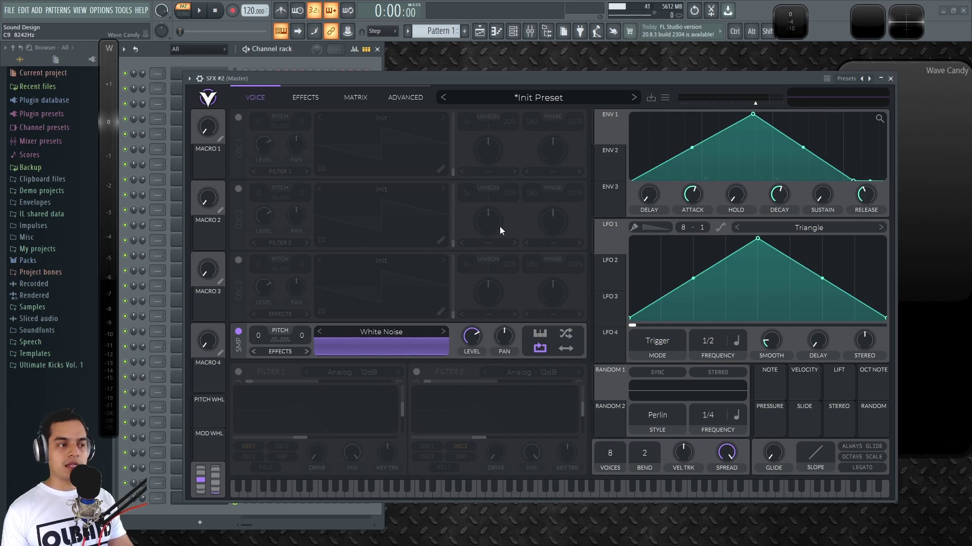
Enable Filter 1 as an Analog 24dB band-pass with blend 1, resonance about 59% and cutoff about -17.85 semitones.
{"action": "left_click", "coordinate": [238, 372]}
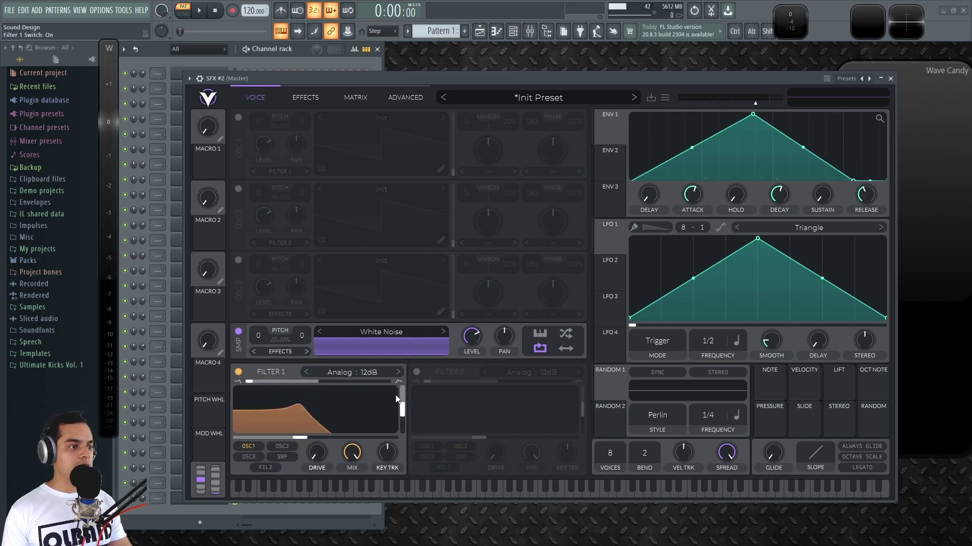
{"action": "left_click_drag", "start_coordinate": [257, 384], "coordinate": [319, 381]}
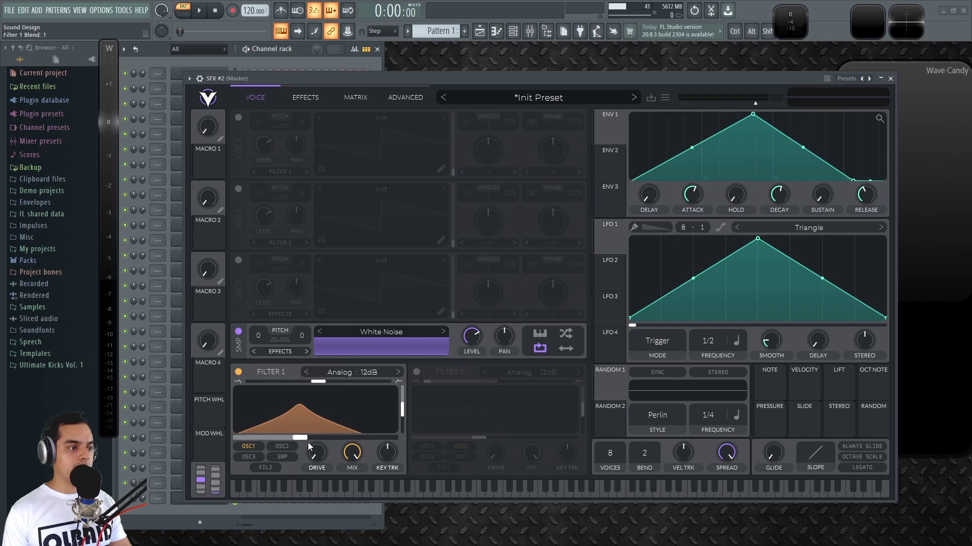
{"action": "left_click_drag", "start_coordinate": [403, 412], "coordinate": [404, 398]}
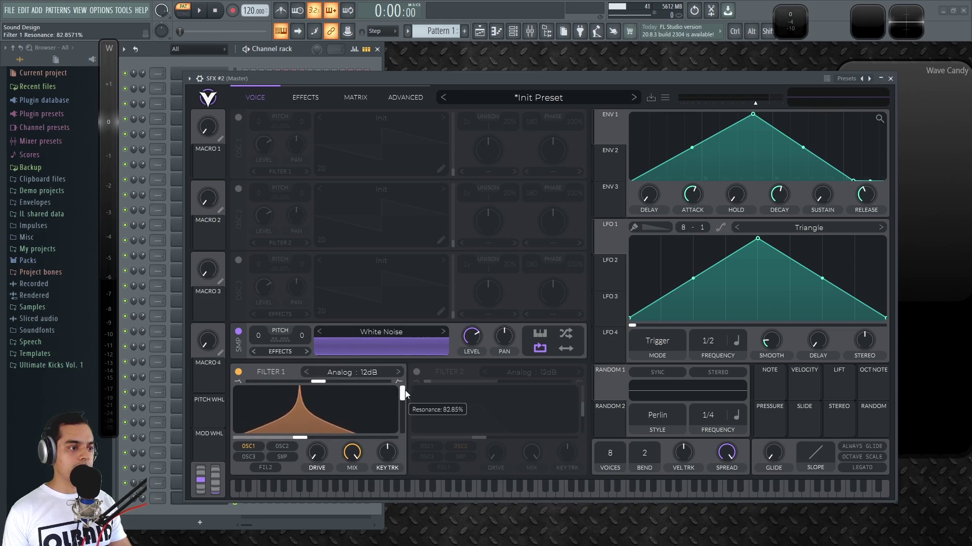
{"action": "left_click", "coordinate": [399, 372]}
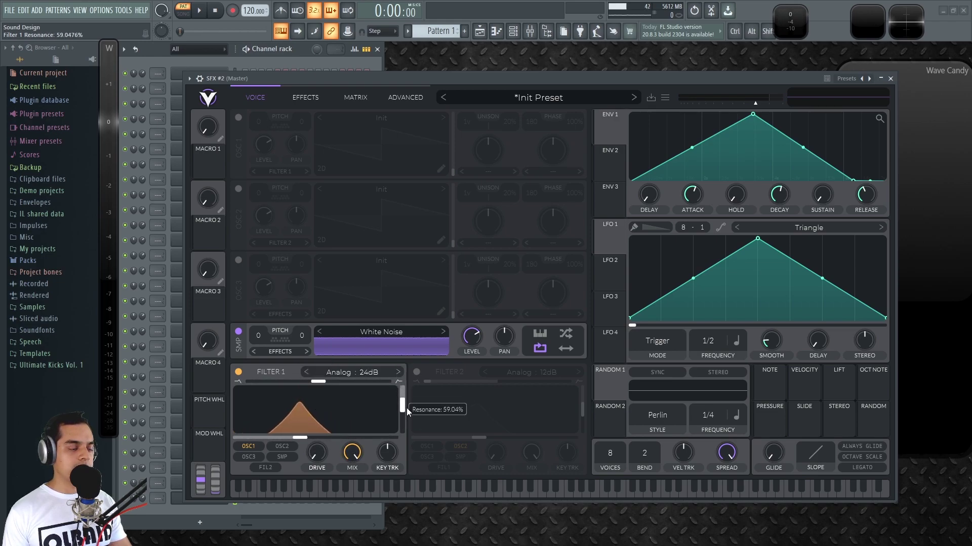
{"action": "left_click_drag", "start_coordinate": [308, 439], "coordinate": [277, 439]}
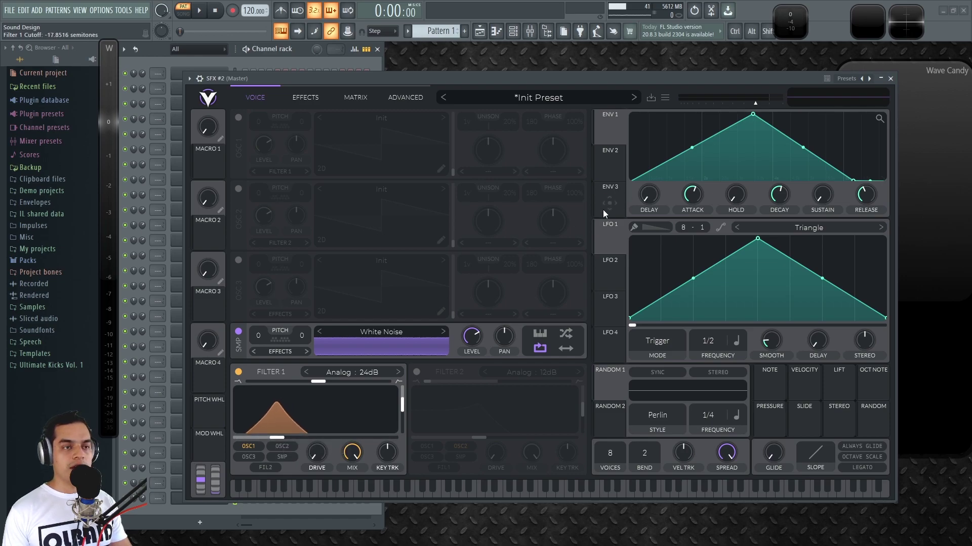
Assign Envelope 2 to Filter 1's cutoff and give the envelope a long attack with zero decay and sustain.
{"action": "left_click", "coordinate": [611, 170]}
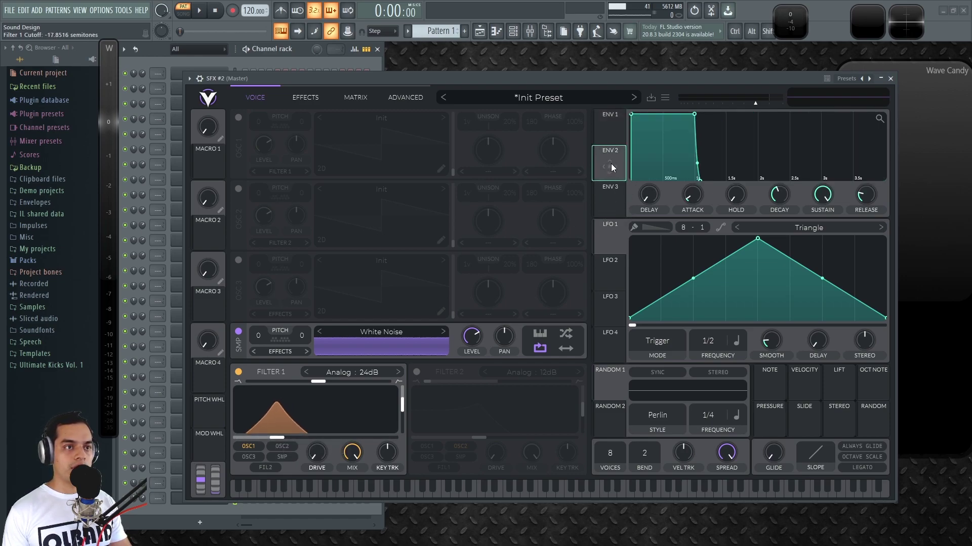
{"action": "left_click_drag", "start_coordinate": [612, 165], "coordinate": [279, 437]}
{"action": "left_click_drag", "start_coordinate": [820, 271], "coordinate": [922, 124]}
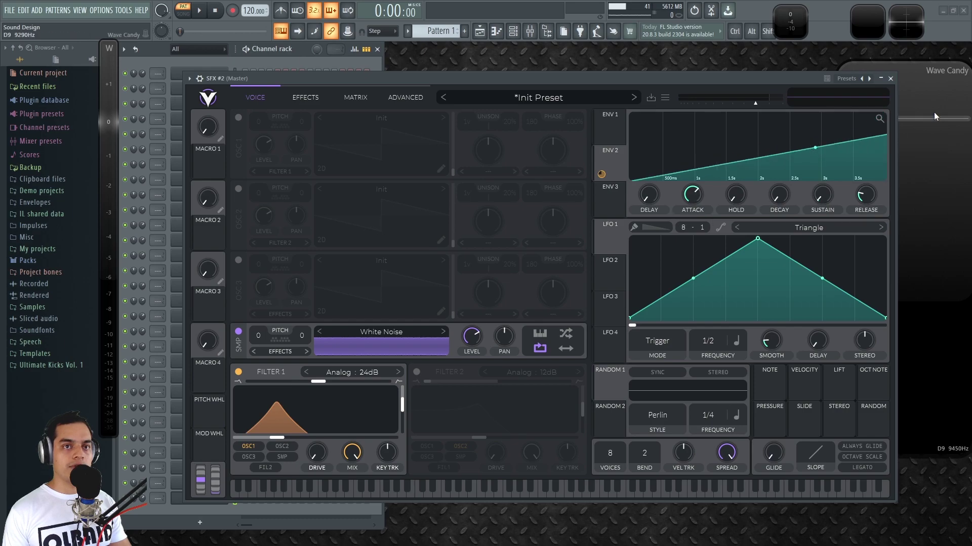
{"action": "left_click", "coordinate": [878, 118]}
Set Envelope 1's decay to about 3.29 s and attack to about 3.568 s, and fit Envelope 2's attack to that length.
{"action": "left_click", "coordinate": [610, 127]}
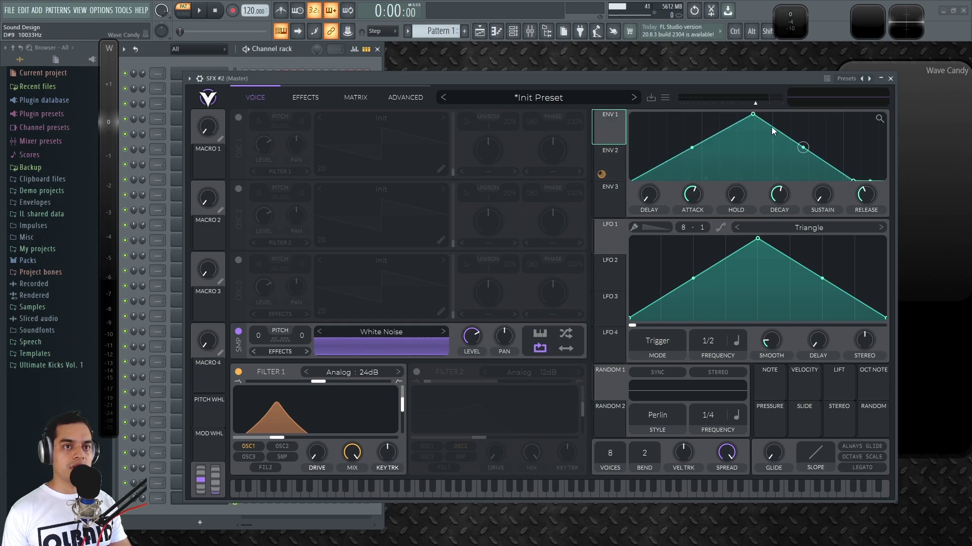
{"action": "left_click_drag", "start_coordinate": [854, 180], "coordinate": [853, 182]}
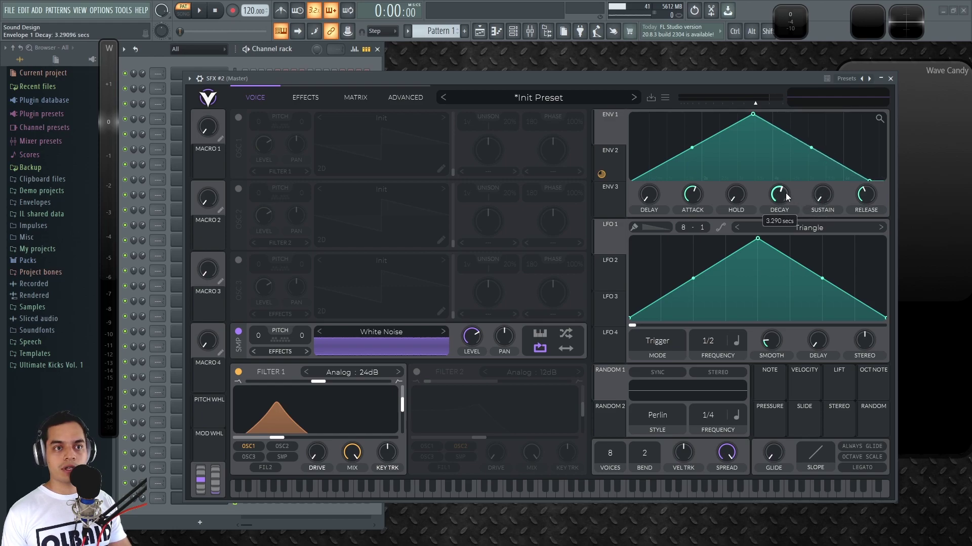
{"action": "scroll", "coordinate": [693, 199], "scroll_direction": "up", "scroll_amount": 2}
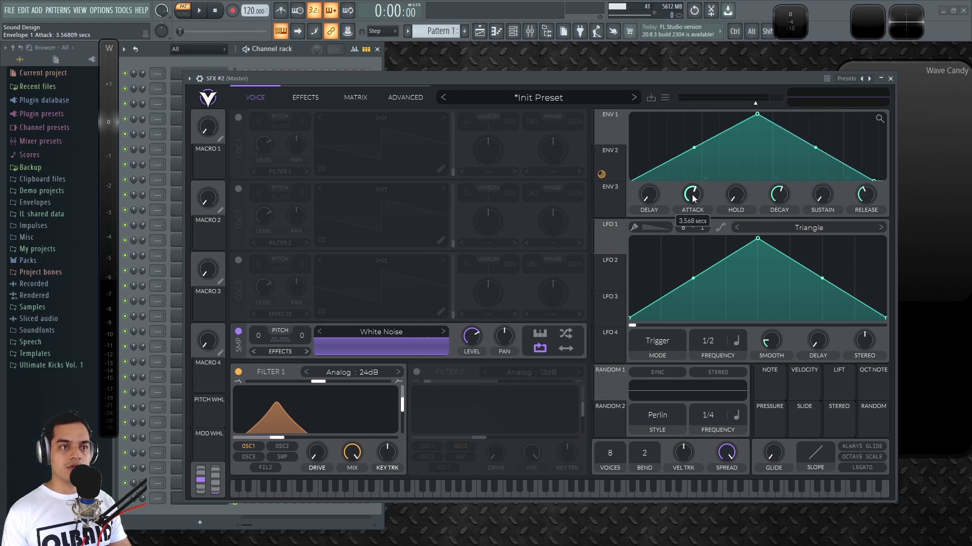
{"action": "left_click", "coordinate": [609, 174]}
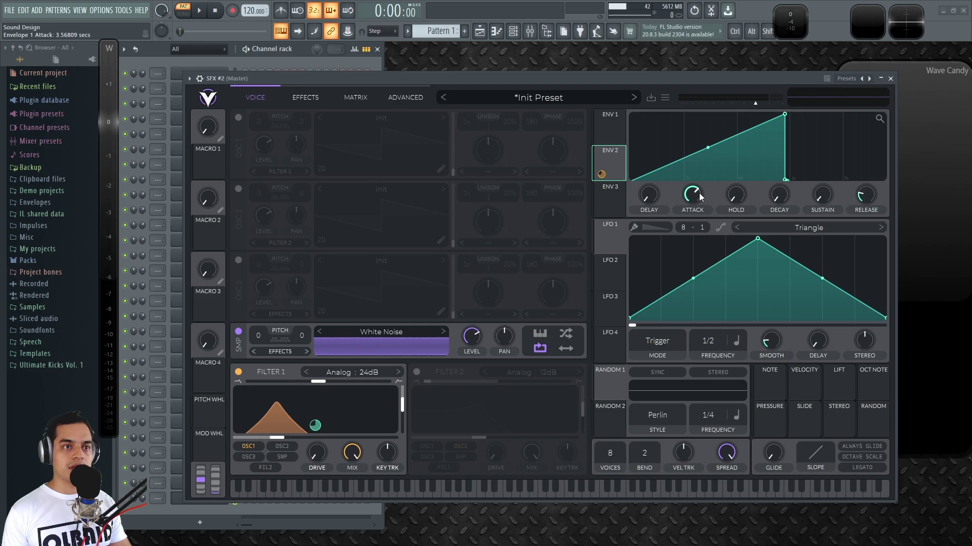
{"action": "scroll", "coordinate": [701, 196], "scroll_direction": "up", "scroll_amount": 5}
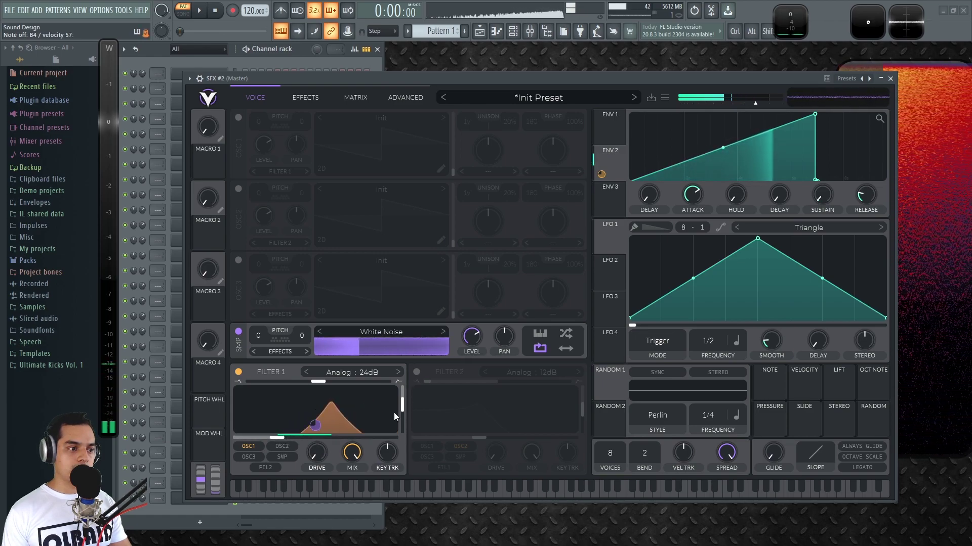
Raise Filter 1's resonance to about 78% and its base cutoff, and route the White Noise sampler to Filter 1.
{"action": "left_click_drag", "start_coordinate": [401, 405], "coordinate": [410, 382]}
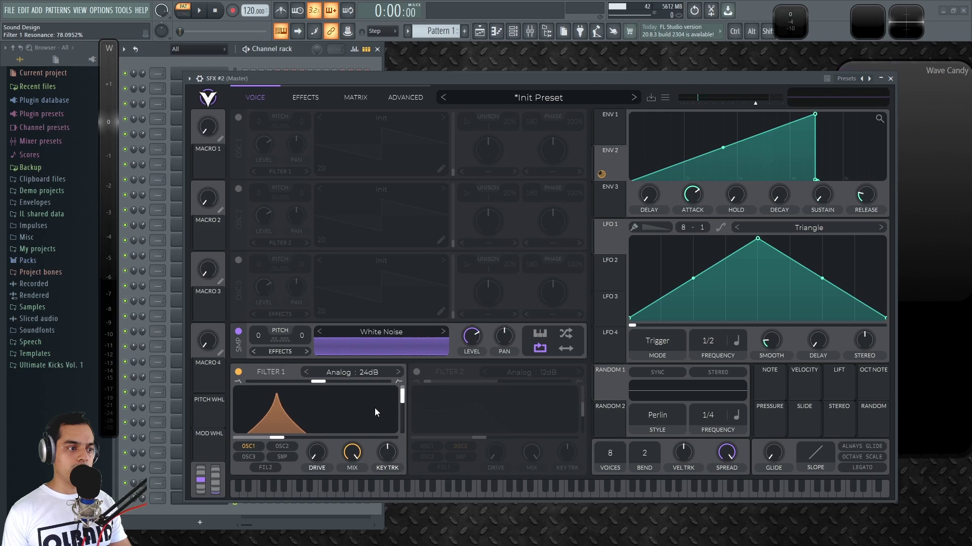
{"action": "left_click_drag", "start_coordinate": [280, 439], "coordinate": [297, 440]}
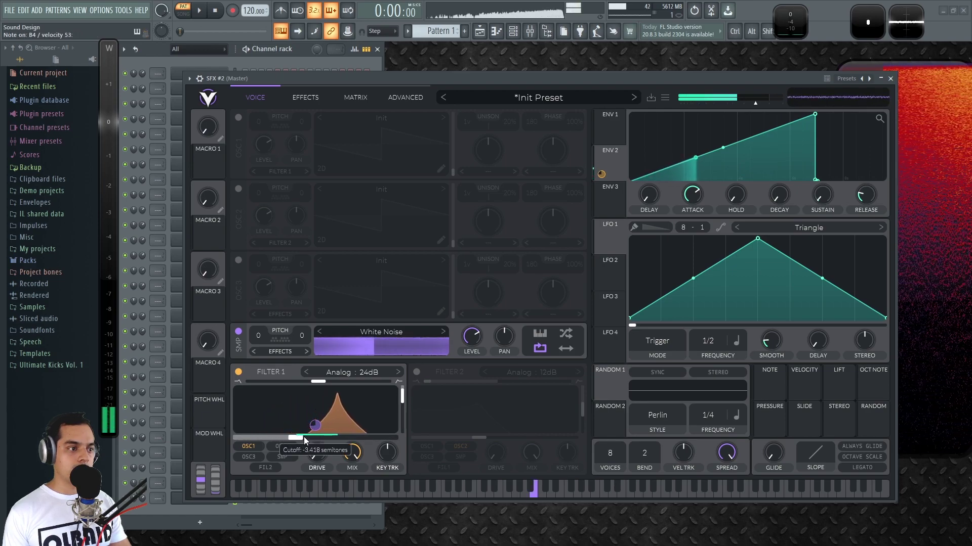
{"action": "left_click", "coordinate": [278, 350]}
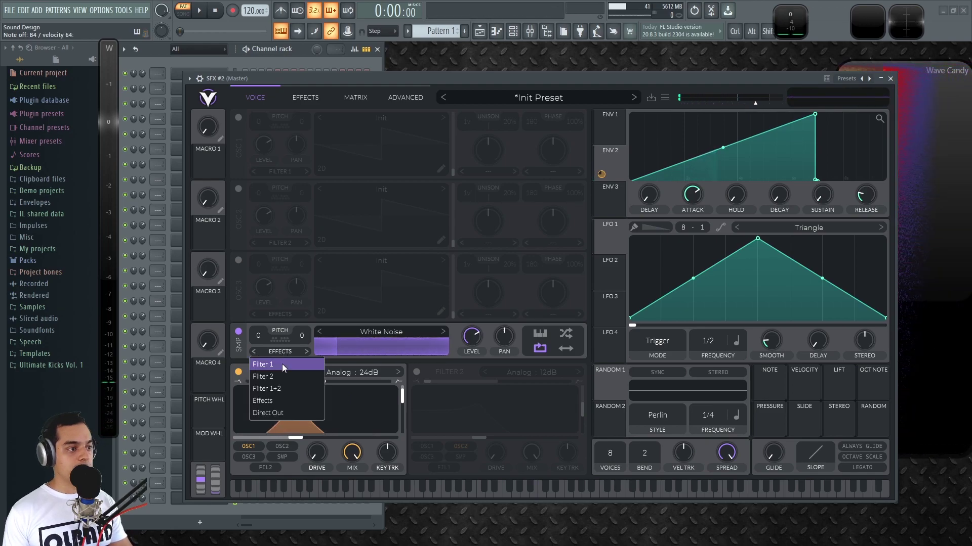
{"action": "left_click", "coordinate": [282, 363]}
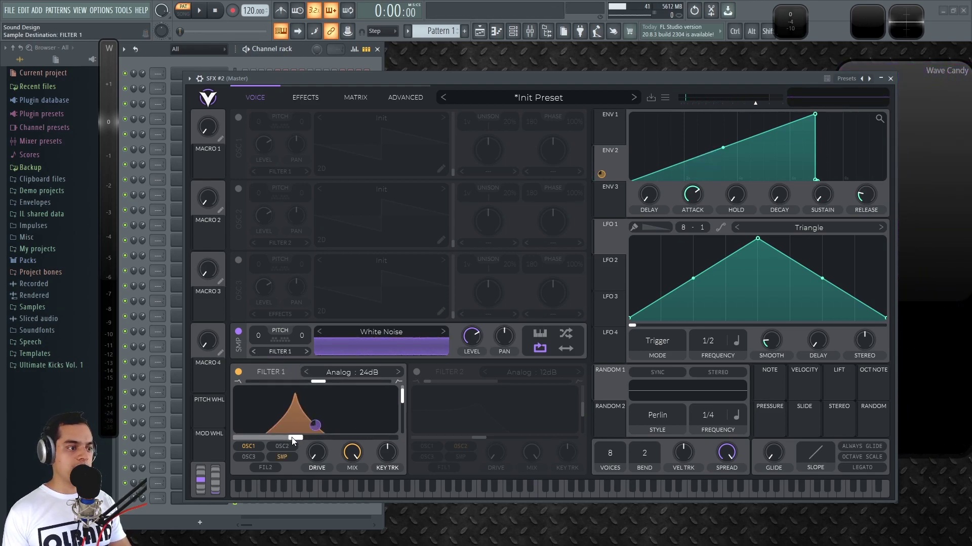
Lower Filter 1's resonance, make its Envelope 2 cutoff modulation negative, and raise the base cutoff for a downward noise sweep.
{"action": "left_click_drag", "start_coordinate": [403, 396], "coordinate": [405, 410]}
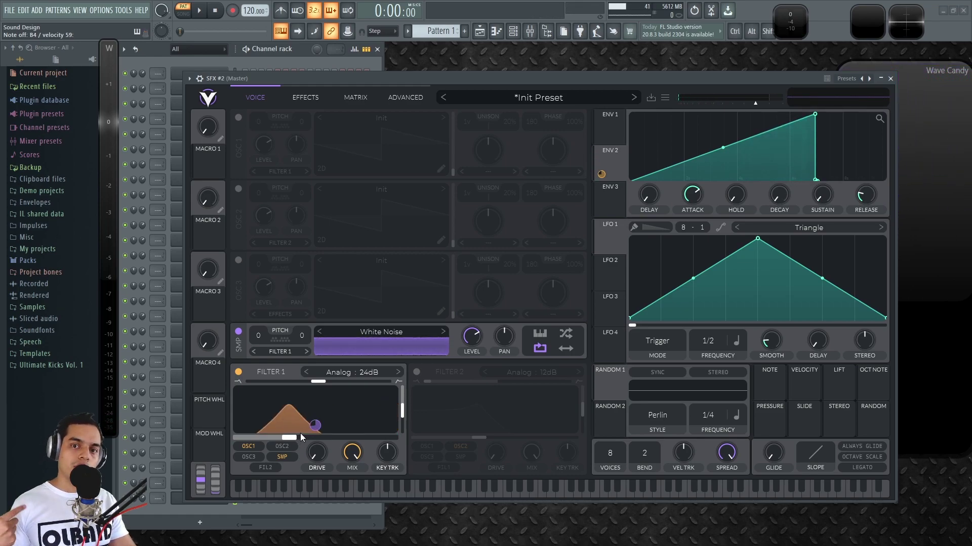
{"action": "left_click_drag", "start_coordinate": [300, 434], "coordinate": [293, 438]}
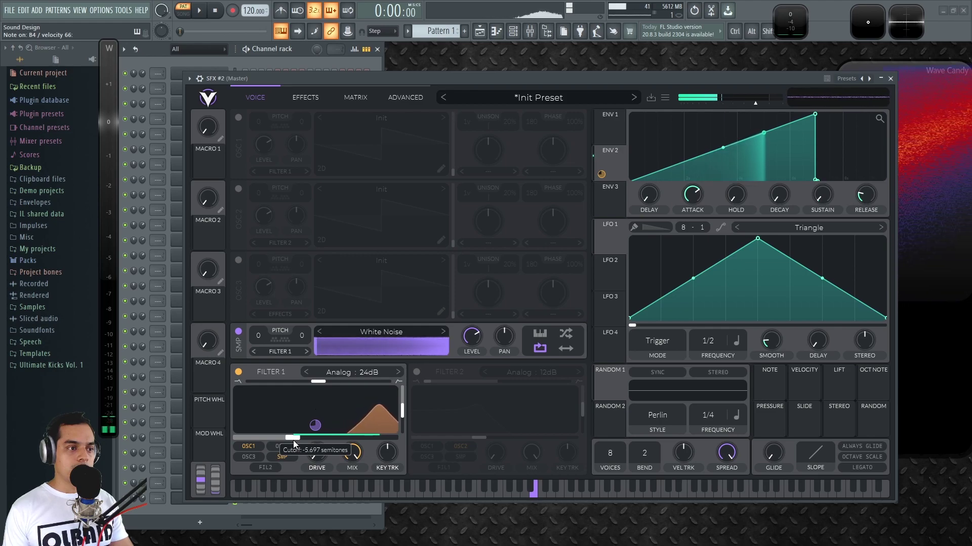
{"action": "left_click_drag", "start_coordinate": [403, 418], "coordinate": [402, 406]}
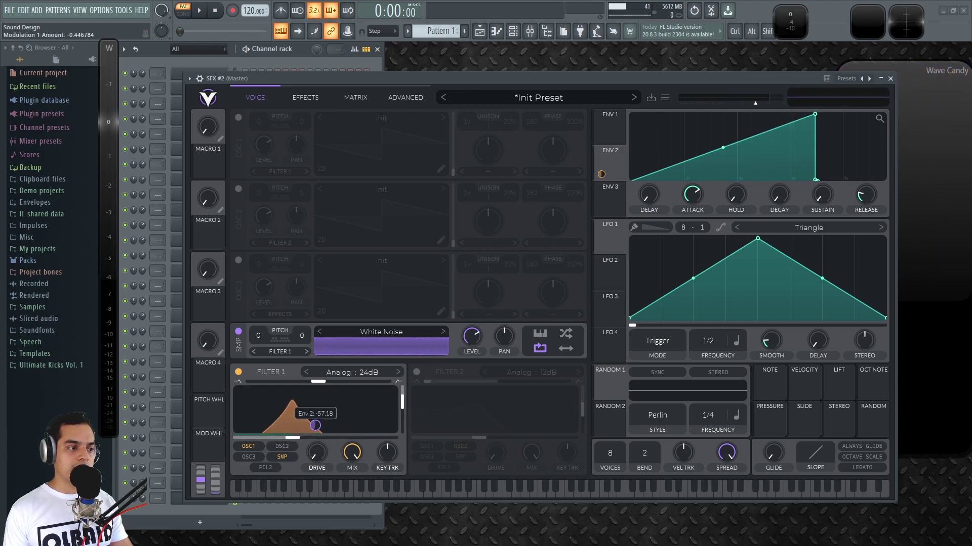
{"action": "left_click_drag", "start_coordinate": [295, 438], "coordinate": [391, 438]}
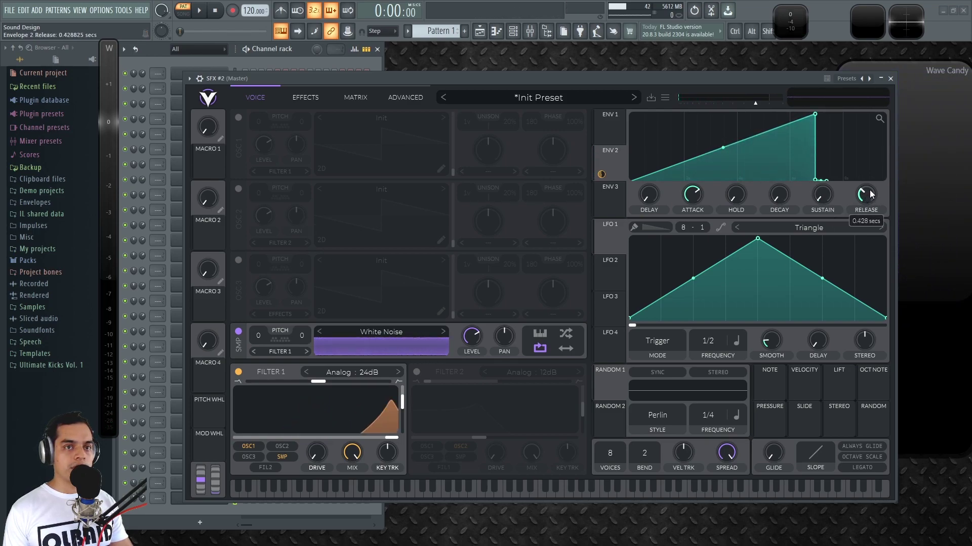
Enable Soft Clip Distortion with about 4.2 dB drive, Reverb and Delay, and place Delay directly after Distortion.
{"action": "left_click", "coordinate": [305, 98]}
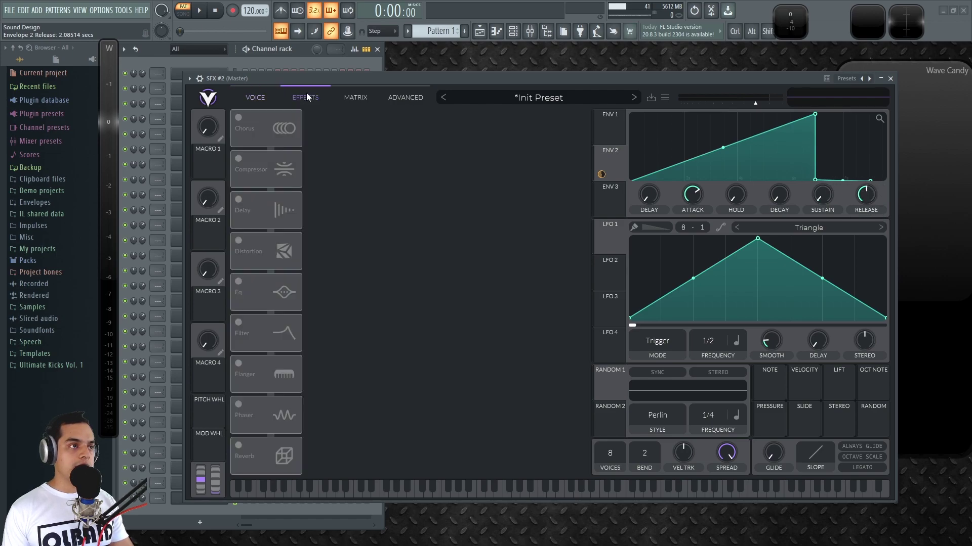
{"action": "left_click", "coordinate": [240, 239]}
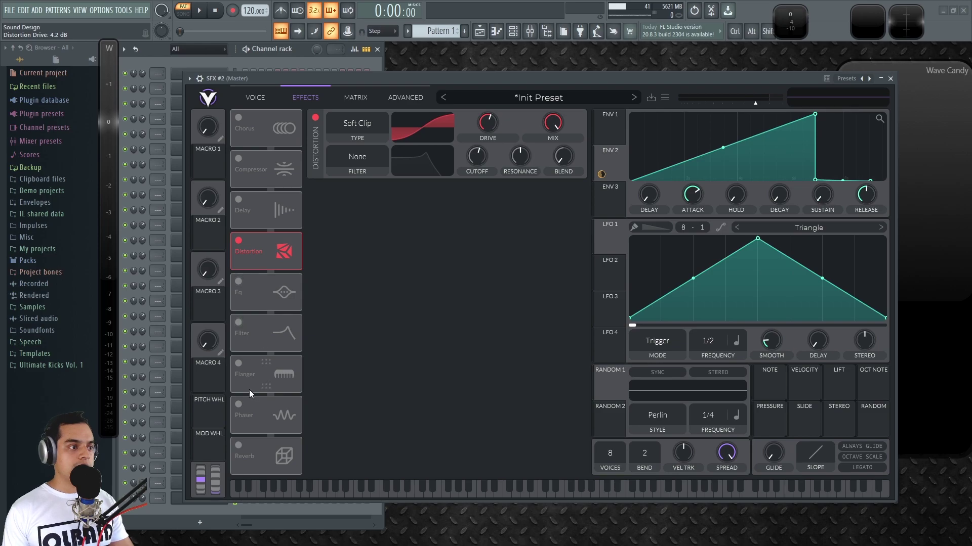
{"action": "left_click", "coordinate": [239, 446]}
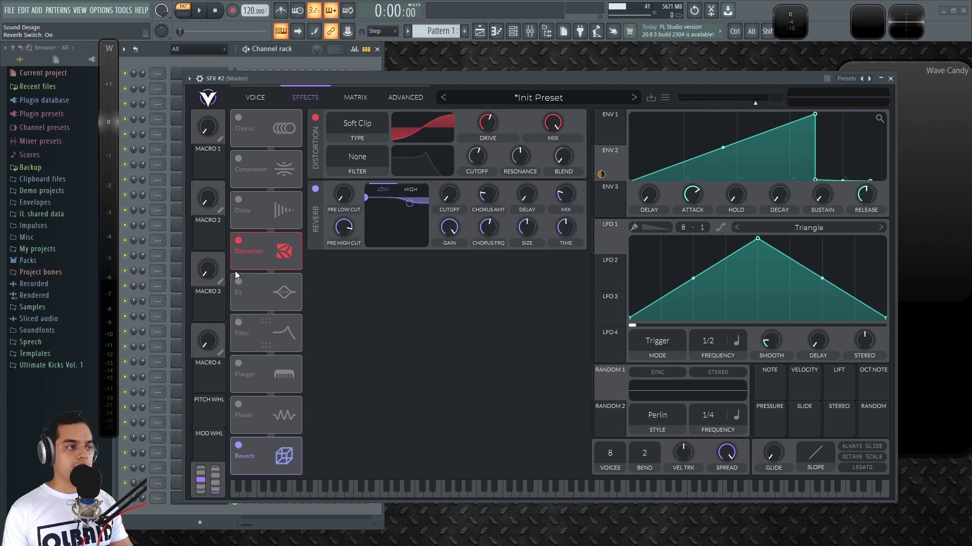
{"action": "left_click", "coordinate": [239, 199]}
{"action": "left_click_drag", "start_coordinate": [266, 196], "coordinate": [266, 234]}
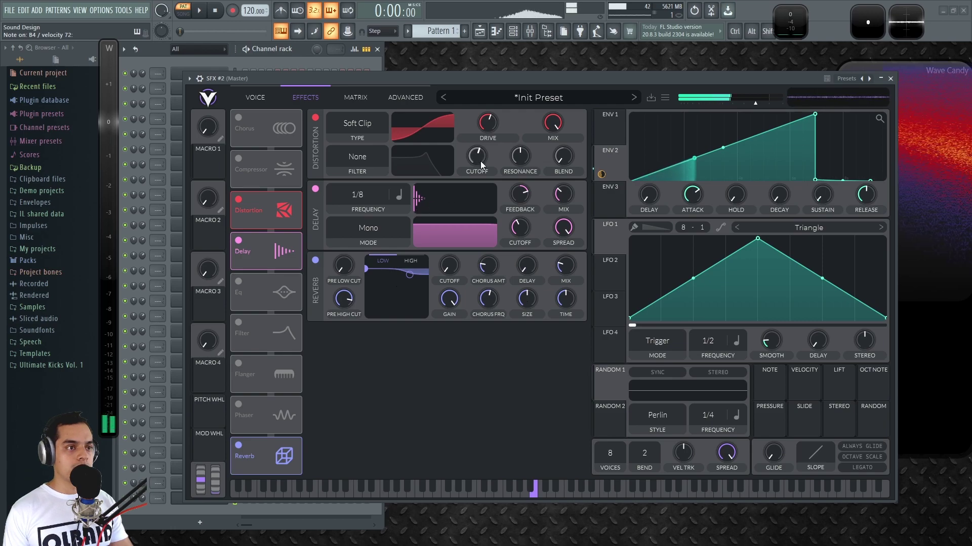
Raise the Reverb mix and time, the Delay mix to about 43.34%, and the Distortion drive.
{"action": "left_click_drag", "start_coordinate": [566, 266], "coordinate": [566, 291]}
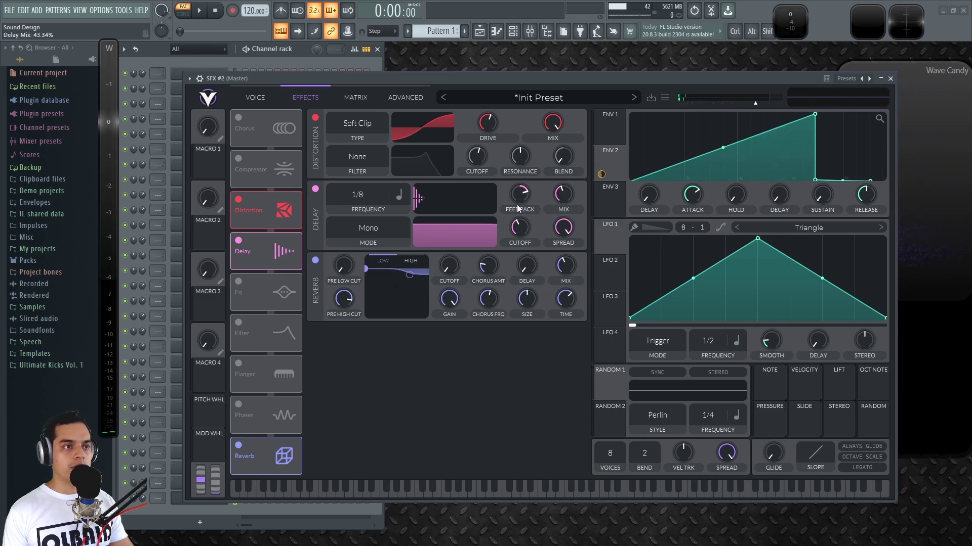
{"action": "left_click_drag", "start_coordinate": [489, 124], "coordinate": [501, 119]}
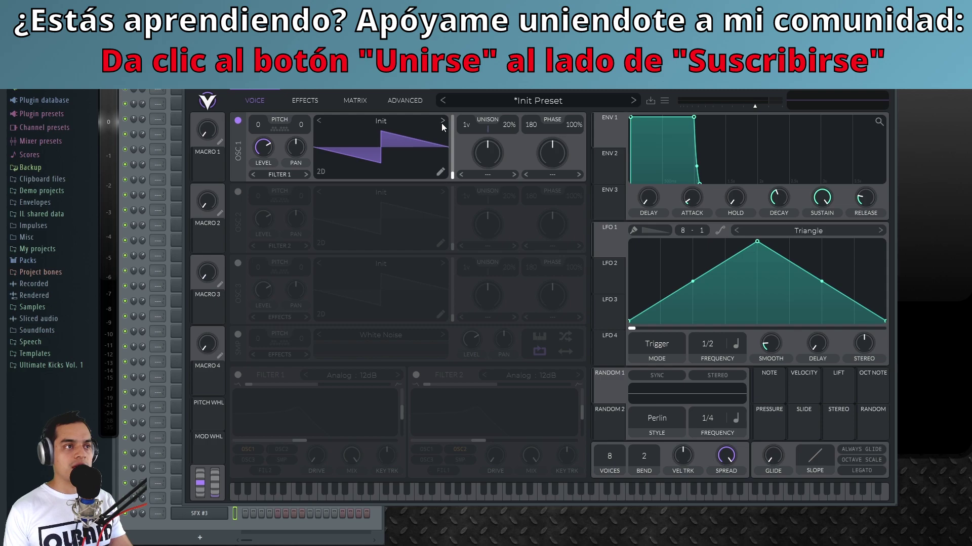
In the SFX #3 instance, load the Basic Shapes wavetable in oscillator 1 and shape Envelope 2 with zero sustain and a long attack.
{"action": "left_click", "coordinate": [442, 122]}
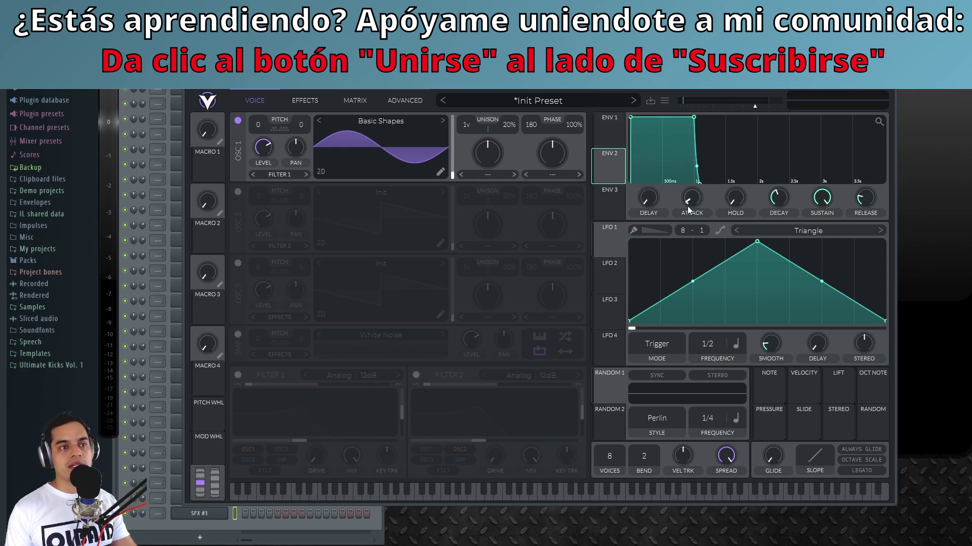
{"action": "left_click_drag", "start_coordinate": [816, 200], "coordinate": [828, 339]}
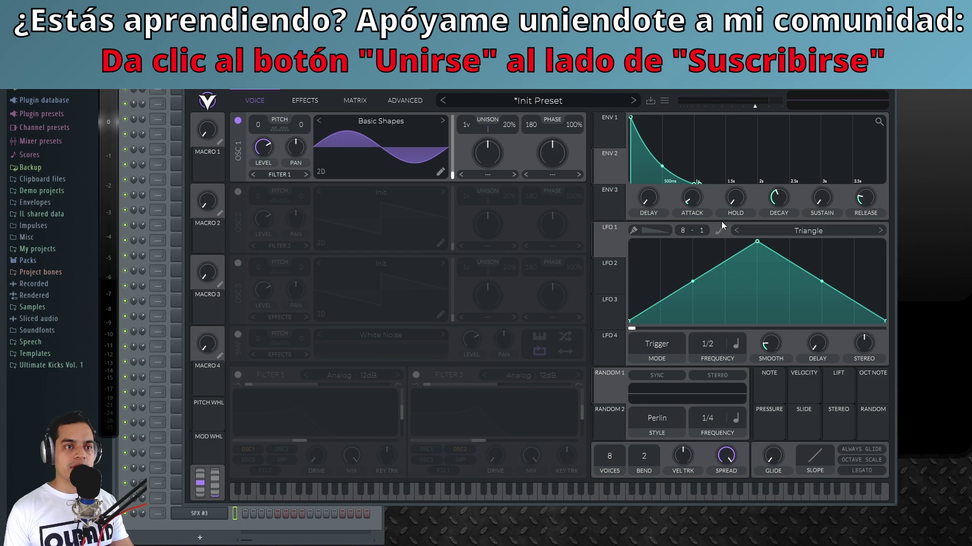
{"action": "left_click_drag", "start_coordinate": [697, 199], "coordinate": [728, 176]}
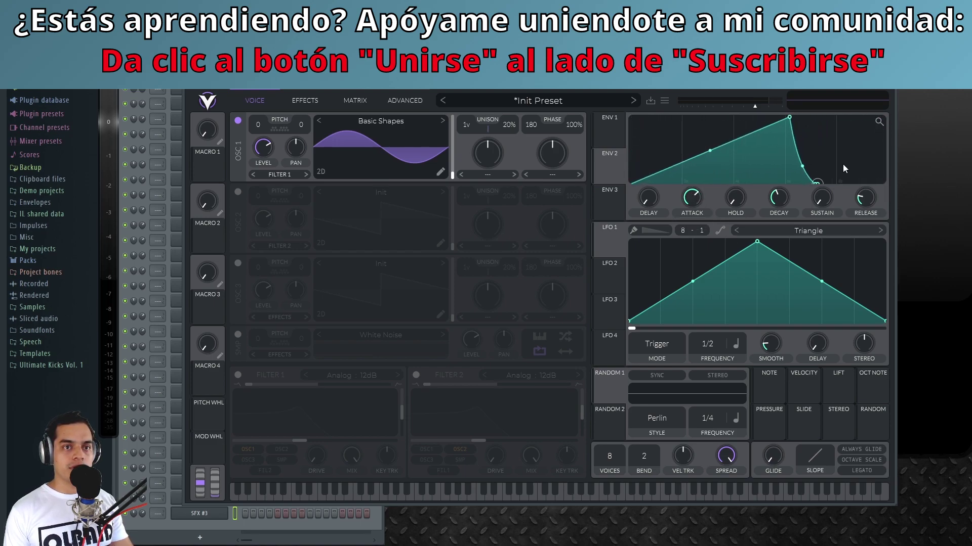
{"action": "scroll", "coordinate": [699, 201], "scroll_direction": "up", "scroll_amount": 2}
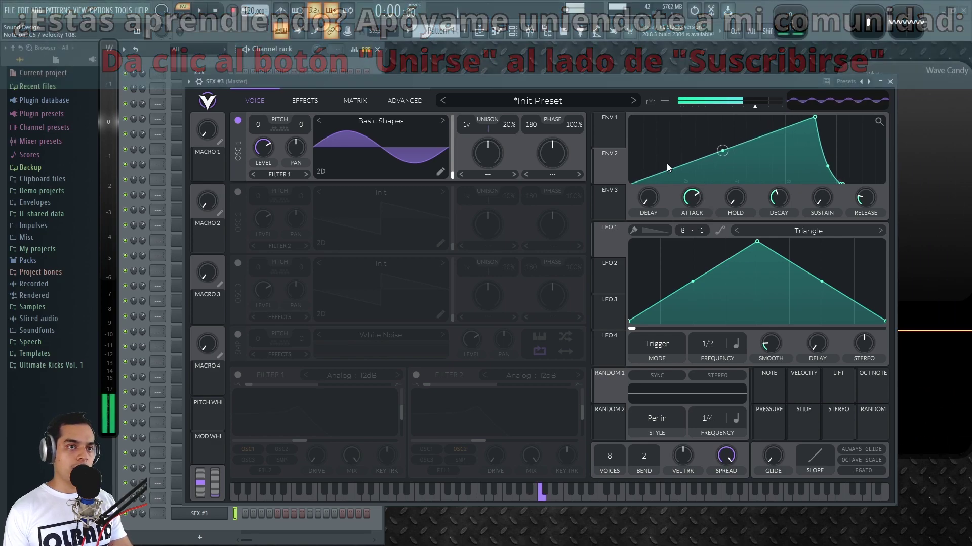
Assign Envelope 2 to oscillator 1's transpose and adjust the modulation amount.
{"action": "left_click_drag", "start_coordinate": [607, 171], "coordinate": [326, 174]}
{"action": "left_click_drag", "start_coordinate": [257, 132], "coordinate": [262, 137]}
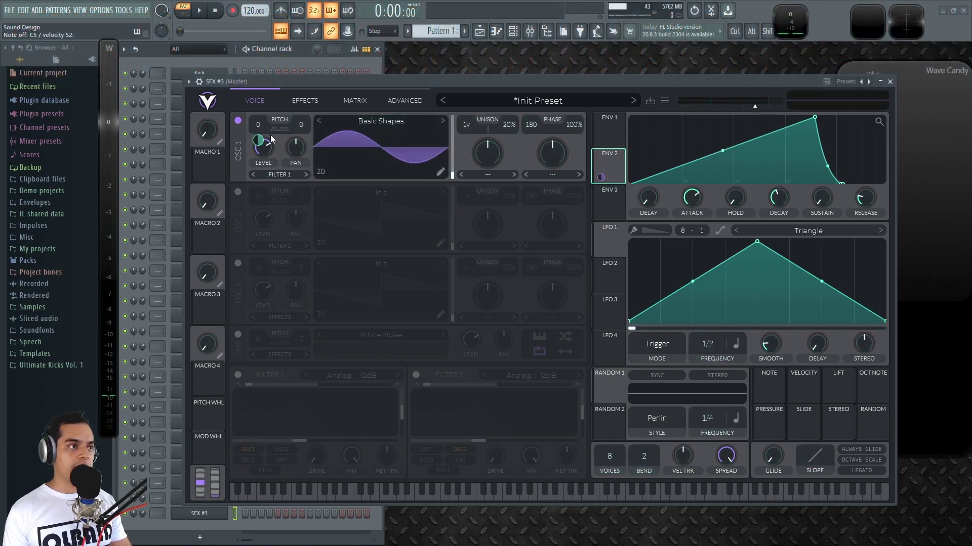
Set Envelope 1's sustain and attack to 0, lengthen its decay to about 7.06 secs, and bow the decay curve outward.
{"action": "key", "text": "z"}
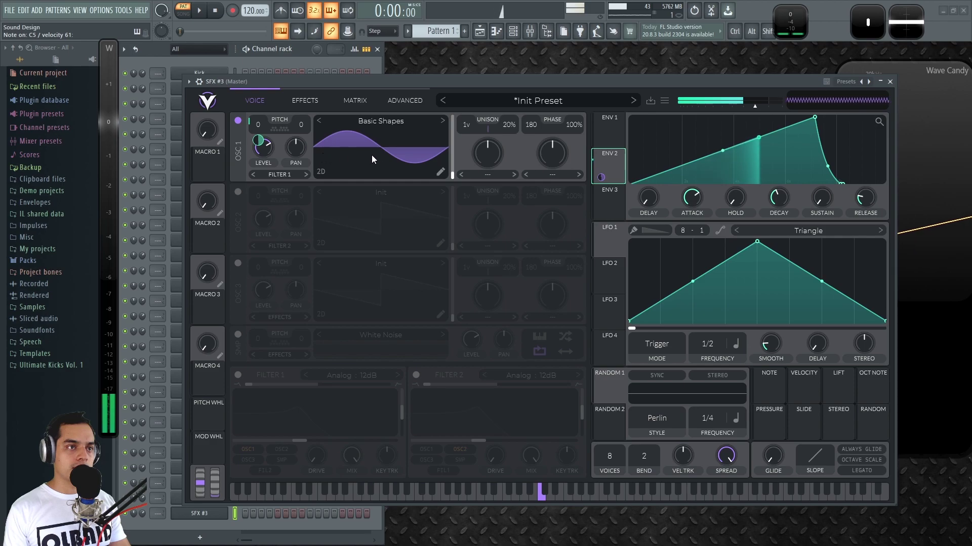
{"action": "left_click", "coordinate": [610, 124]}
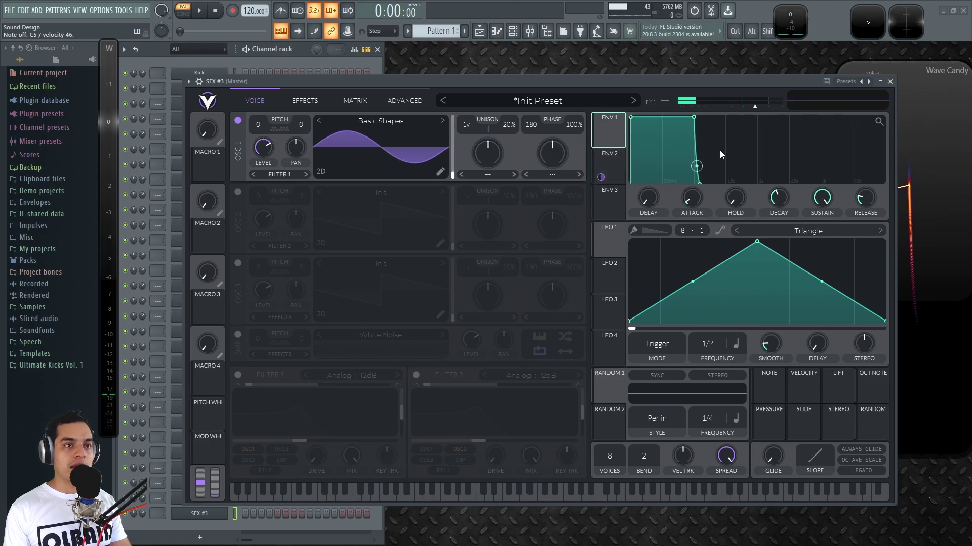
{"action": "left_click_drag", "start_coordinate": [830, 208], "coordinate": [833, 332]}
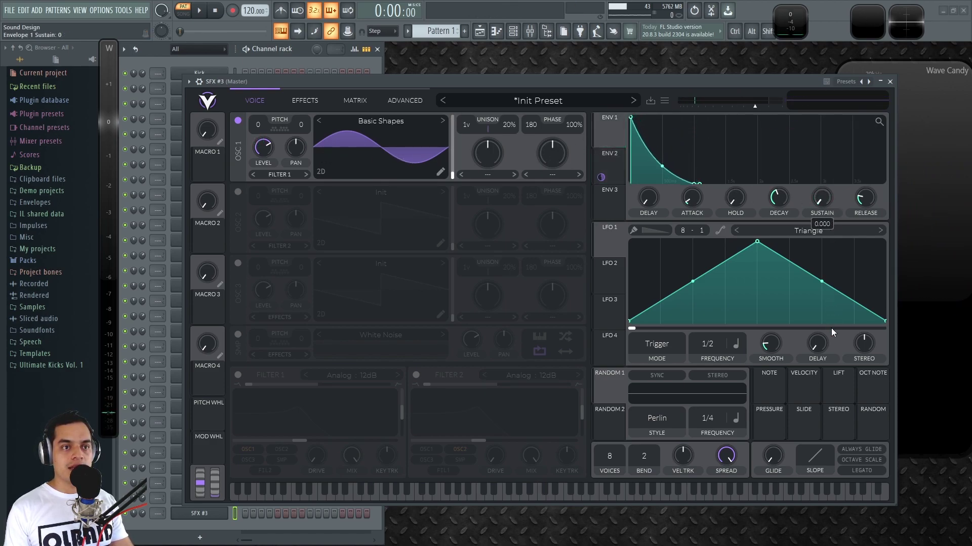
{"action": "mouse_move", "coordinate": [694, 200]}
{"action": "left_mouse_down"}
{"action": "mouse_move", "coordinate": [695, 182]}
{"action": "mouse_move", "coordinate": [696, 203]}
{"action": "left_mouse_up"}
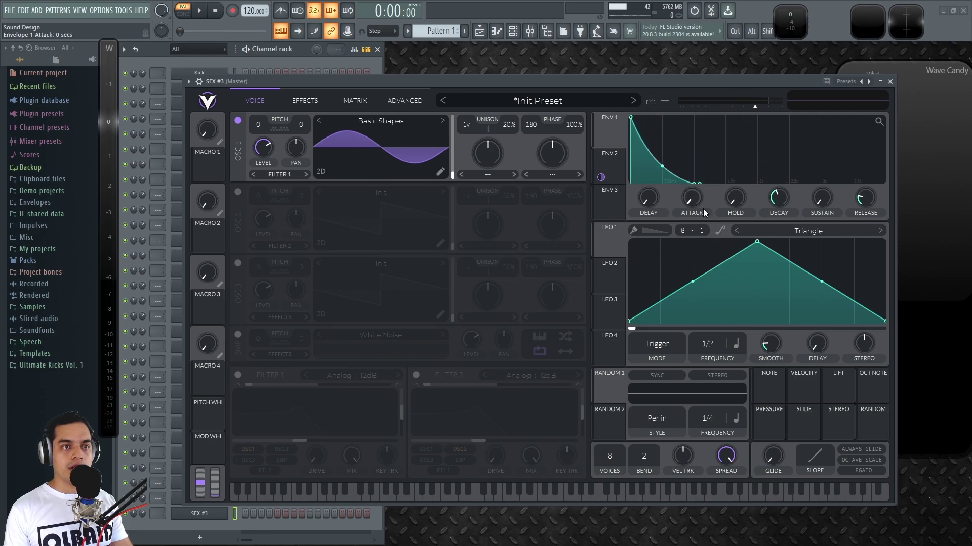
{"action": "mouse_move", "coordinate": [773, 205]}
{"action": "left_mouse_down"}
{"action": "mouse_move", "coordinate": [773, 162]}
{"action": "mouse_move", "coordinate": [783, 199]}
{"action": "left_mouse_up"}
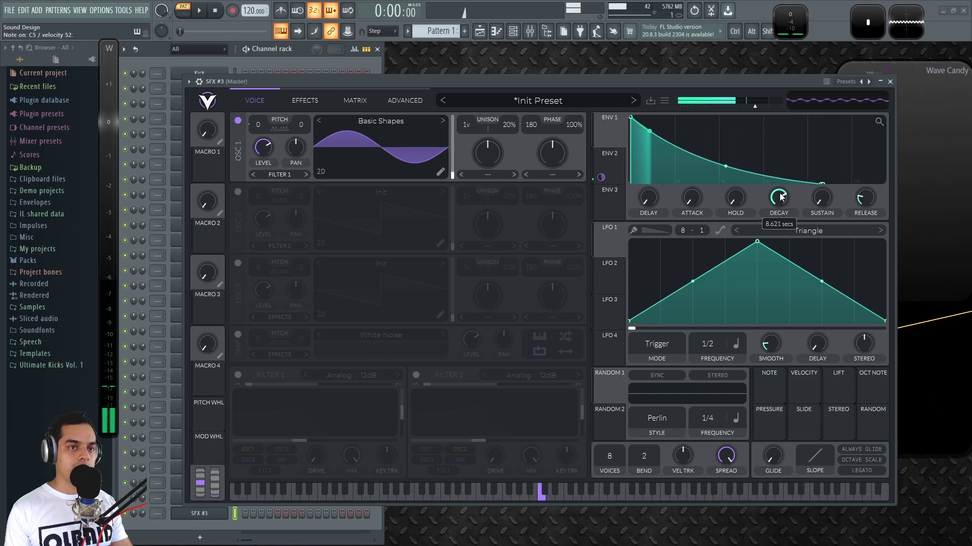
{"action": "left_click_drag", "start_coordinate": [727, 169], "coordinate": [730, 149]}
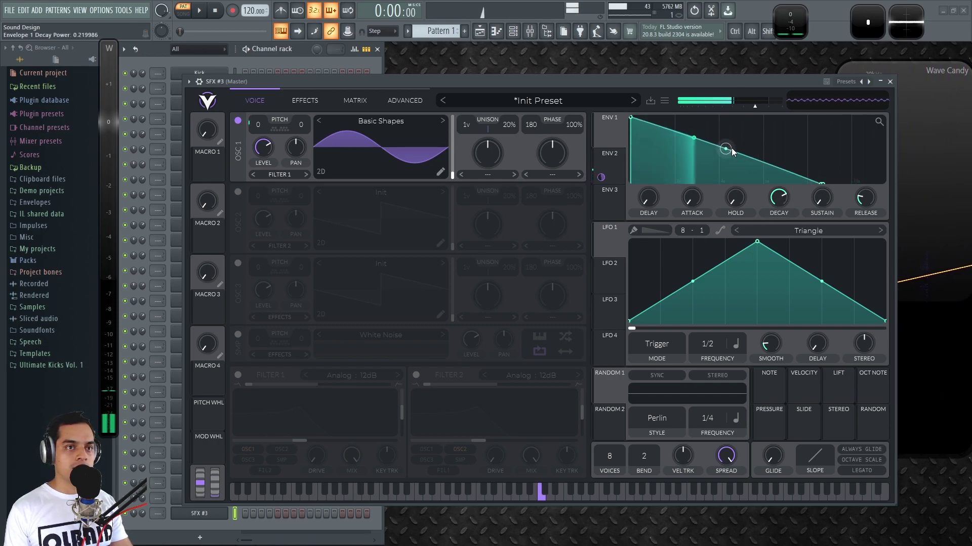
{"action": "left_click_drag", "start_coordinate": [732, 145], "coordinate": [733, 122]}
{"action": "left_click_drag", "start_coordinate": [773, 190], "coordinate": [772, 199]}
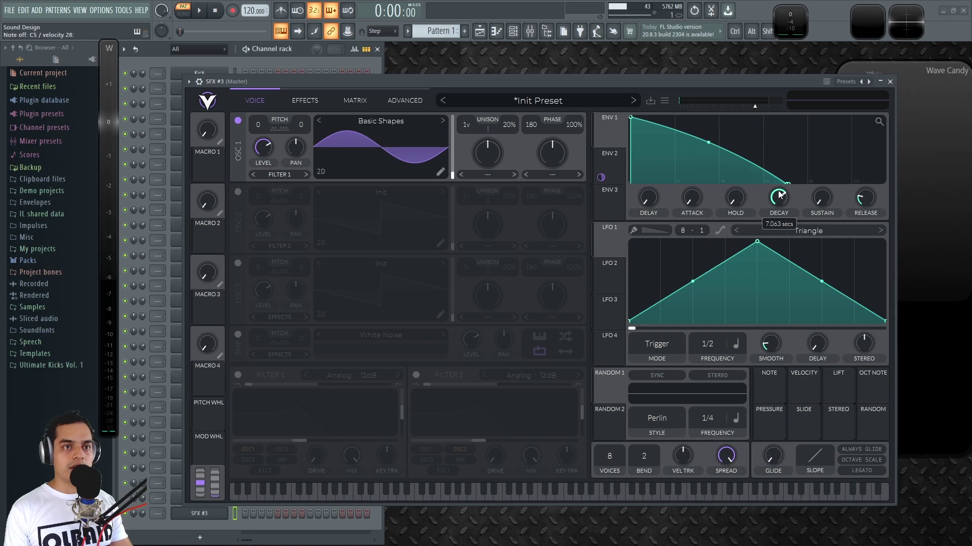
Lengthen Envelope 2's attack and assign LFO 1 to oscillator 1's transpose with an amount of about 0.1.
{"action": "left_click", "coordinate": [606, 157]}
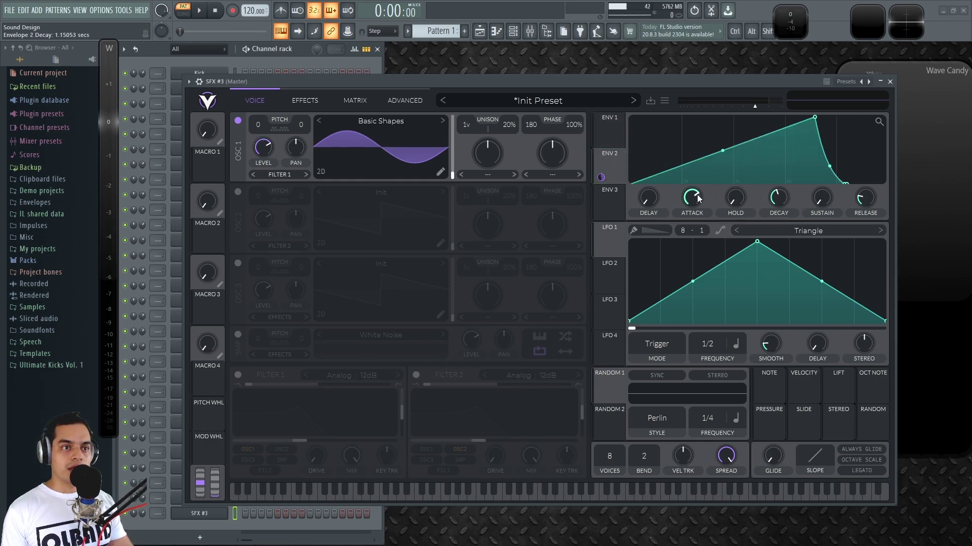
{"action": "left_click_drag", "start_coordinate": [698, 197], "coordinate": [701, 197]}
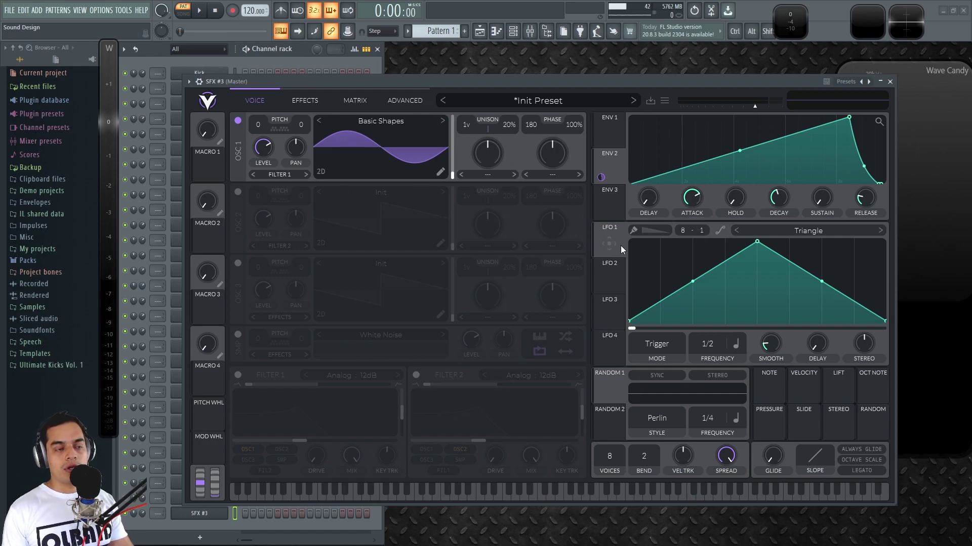
{"action": "left_click_drag", "start_coordinate": [614, 240], "coordinate": [335, 208]}
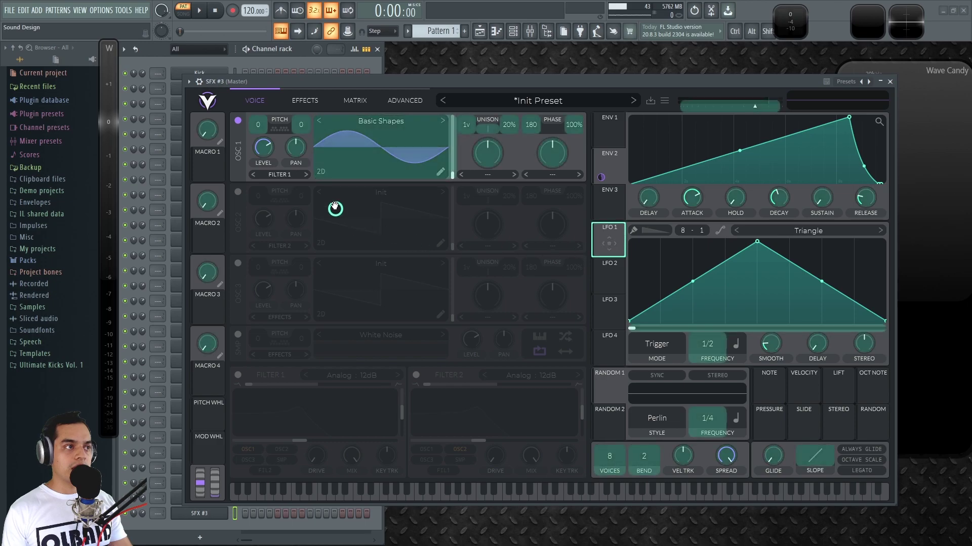
{"action": "left_click_drag", "start_coordinate": [261, 127], "coordinate": [260, 127]}
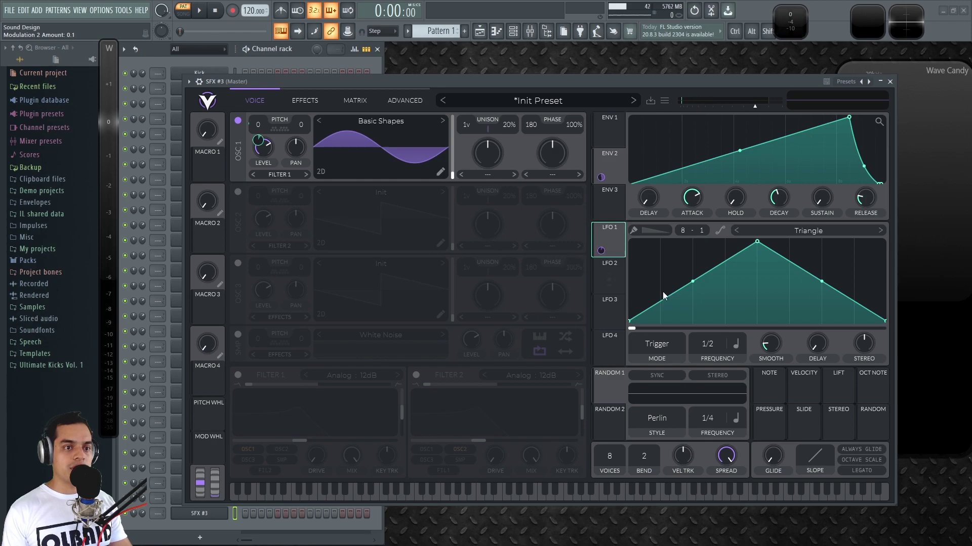
{"action": "key", "text": "z"}
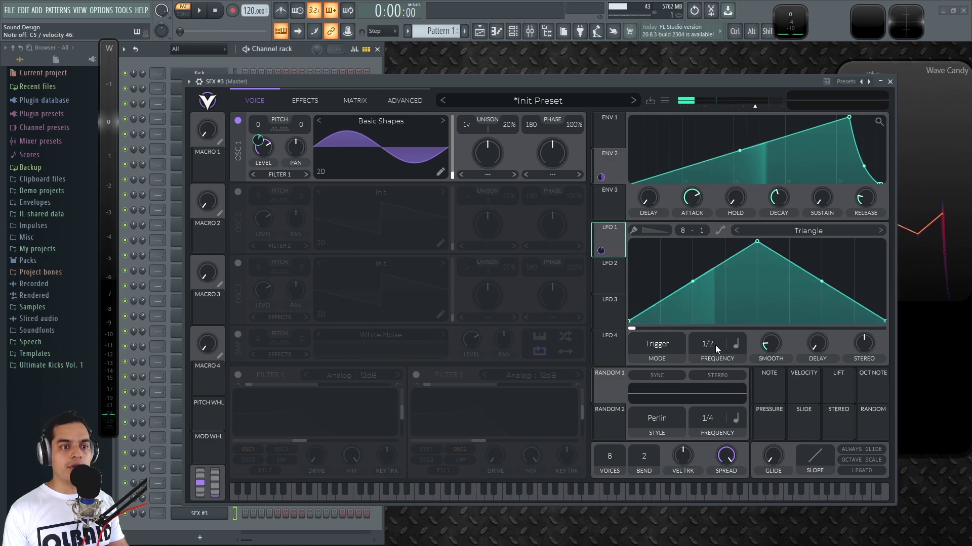
Switch LFO 1's frequency sync to Seconds and set its rate to about 2.234 secs.
{"action": "left_click", "coordinate": [737, 346]}
{"action": "left_click", "coordinate": [747, 362]}
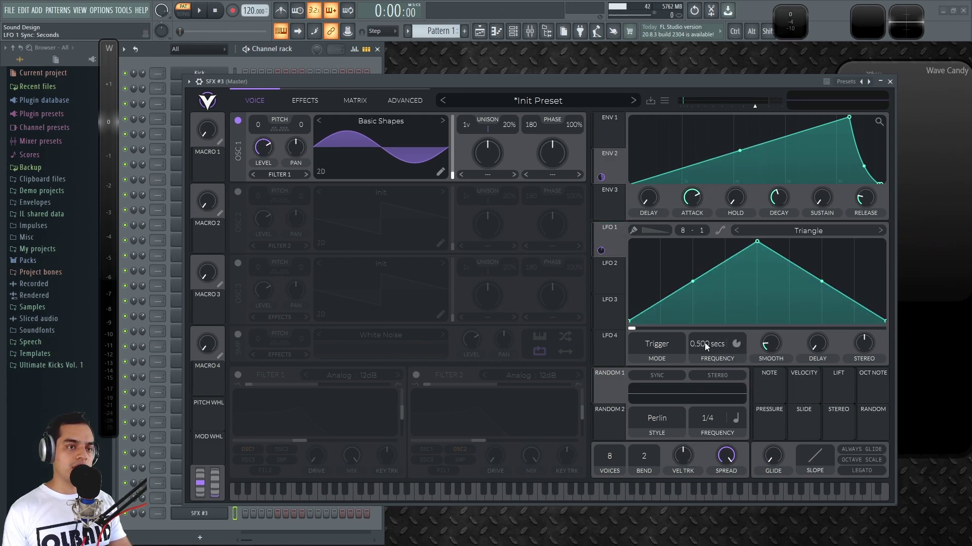
{"action": "scroll", "coordinate": [705, 344], "scroll_direction": "up", "scroll_amount": 3}
{"action": "mouse_move", "coordinate": [708, 347]}
{"action": "left_mouse_down"}
{"action": "mouse_move", "coordinate": [708, 378]}
{"action": "mouse_move", "coordinate": [709, 362]}
{"action": "left_mouse_up"}
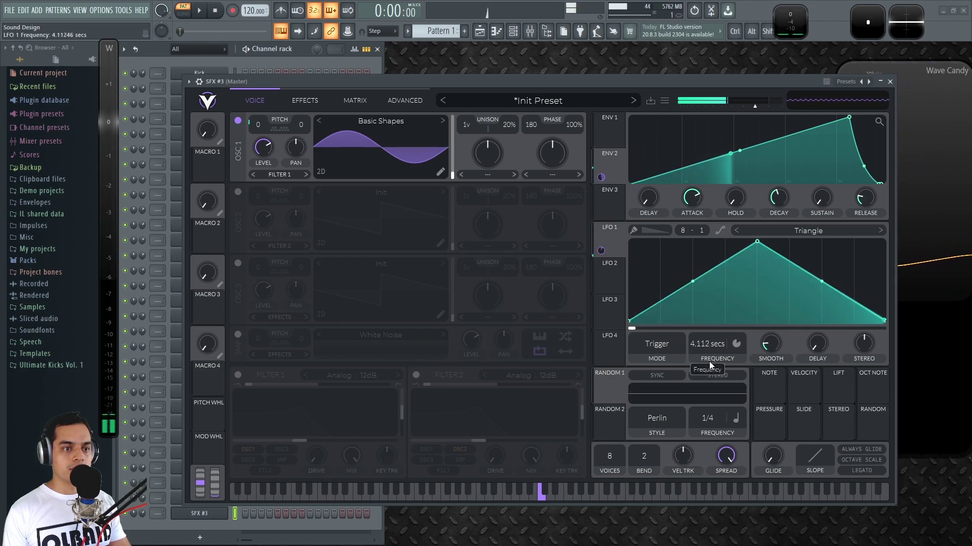
{"action": "scroll", "coordinate": [708, 363], "scroll_direction": "down", "scroll_amount": 5}
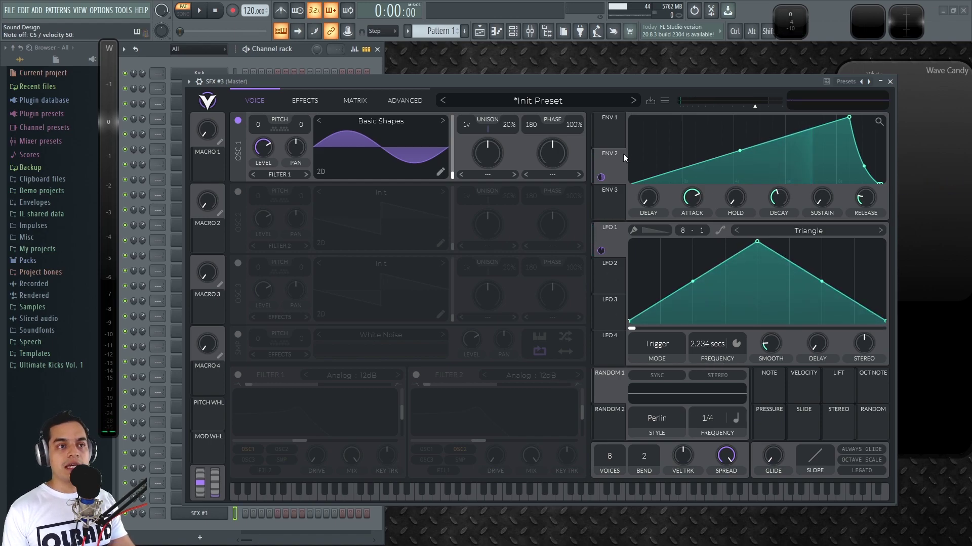
{"action": "left_click", "coordinate": [608, 163]}
{"action": "left_click_drag", "start_coordinate": [610, 162], "coordinate": [609, 237]}
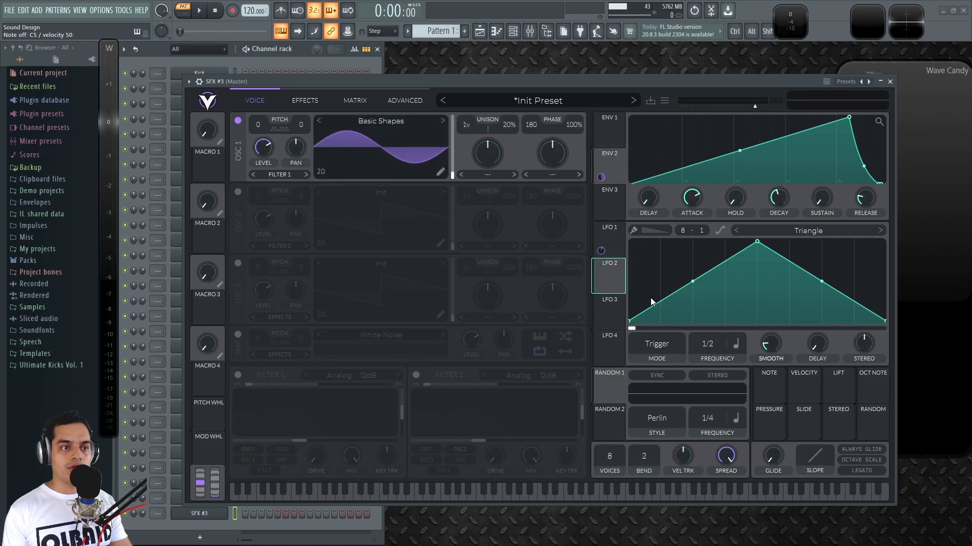
{"action": "left_click", "coordinate": [609, 238]}
{"action": "left_click_drag", "start_coordinate": [602, 249], "coordinate": [713, 340]}
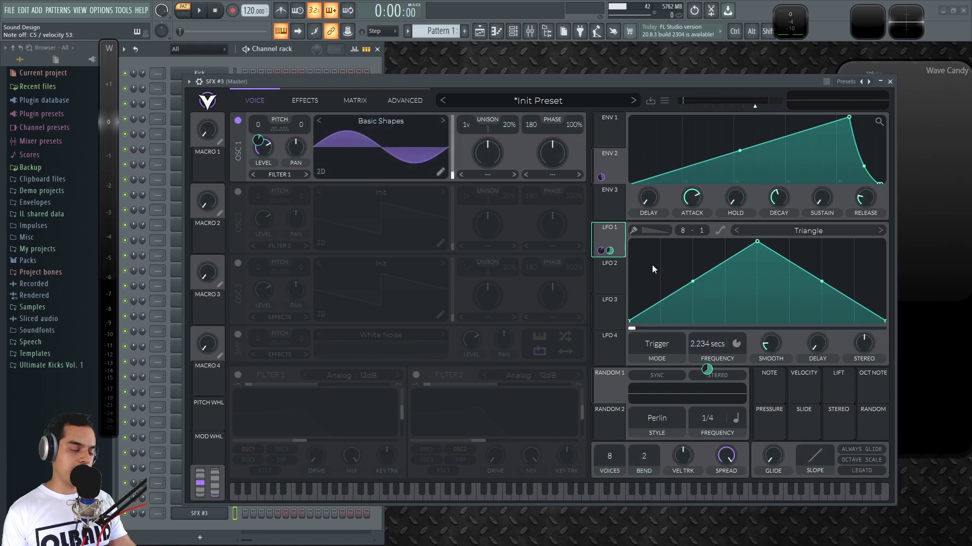
{"action": "right_click", "coordinate": [710, 372]}
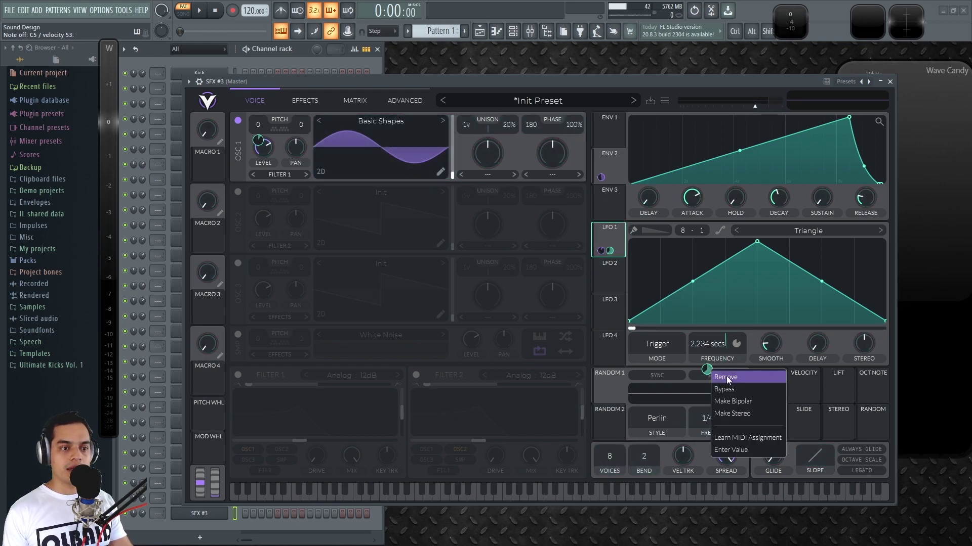
{"action": "left_click", "coordinate": [742, 382]}
Assign Envelope 2 to LFO 1's frequency with an amount of about 0.655 and audition the sound.
{"action": "left_click_drag", "start_coordinate": [602, 176], "coordinate": [700, 343]}
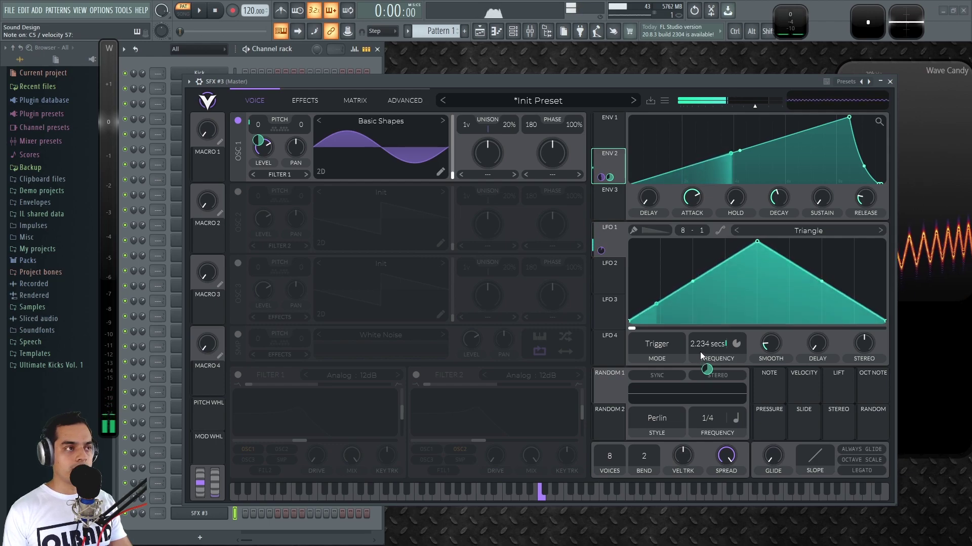
{"action": "mouse_move", "coordinate": [709, 371]}
{"action": "scroll", "coordinate": [708, 371], "scroll_direction": "down", "scroll_amount": 4}
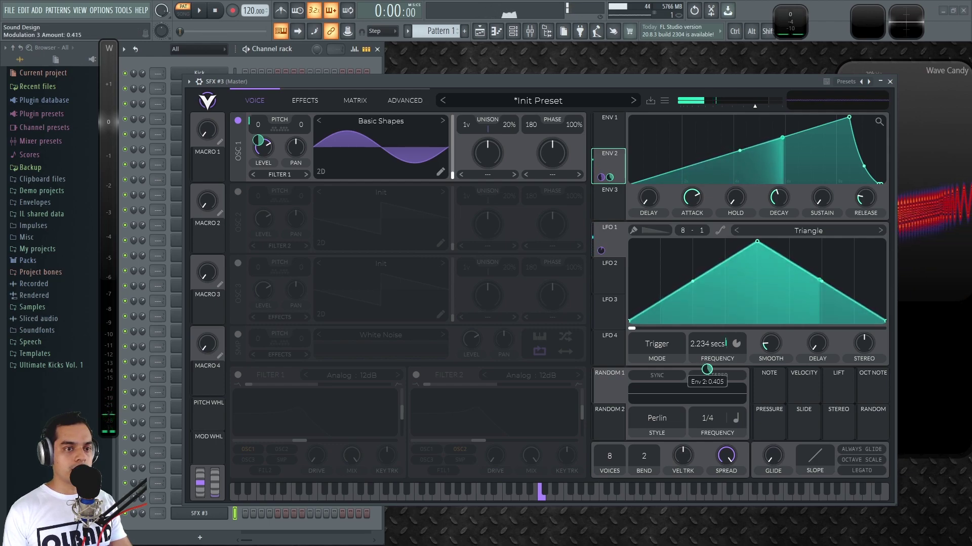
{"action": "scroll", "coordinate": [708, 371], "scroll_direction": "up", "scroll_amount": 4}
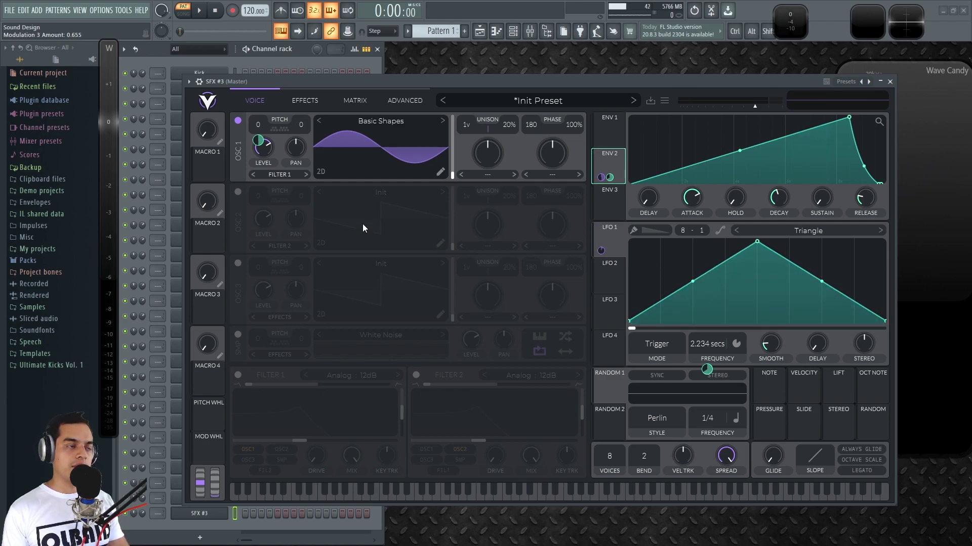
{"action": "key", "text": "z"}
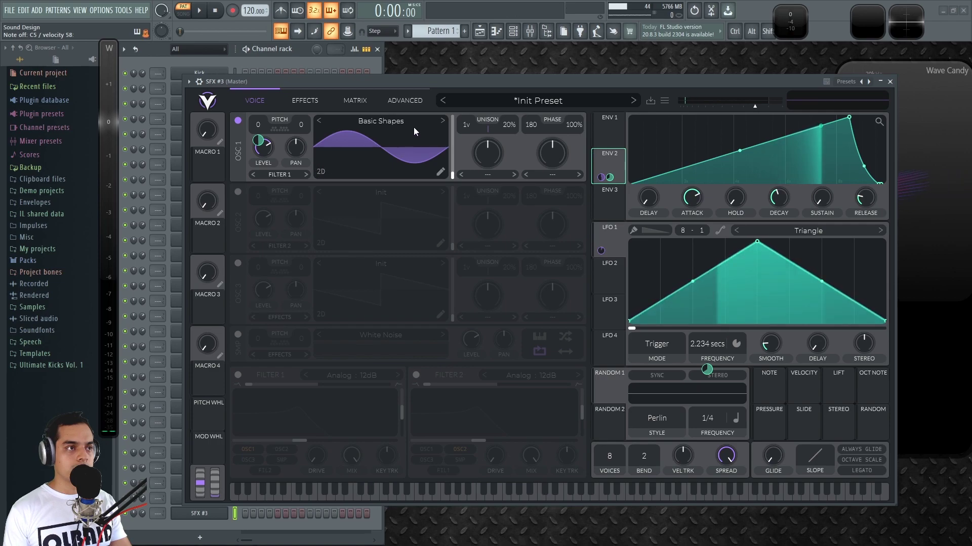
Try the Classic Fade wavetable in oscillator 1 and increase Envelope 2's modulation amount on LFO 1's frequency.
{"action": "left_click", "coordinate": [442, 122]}
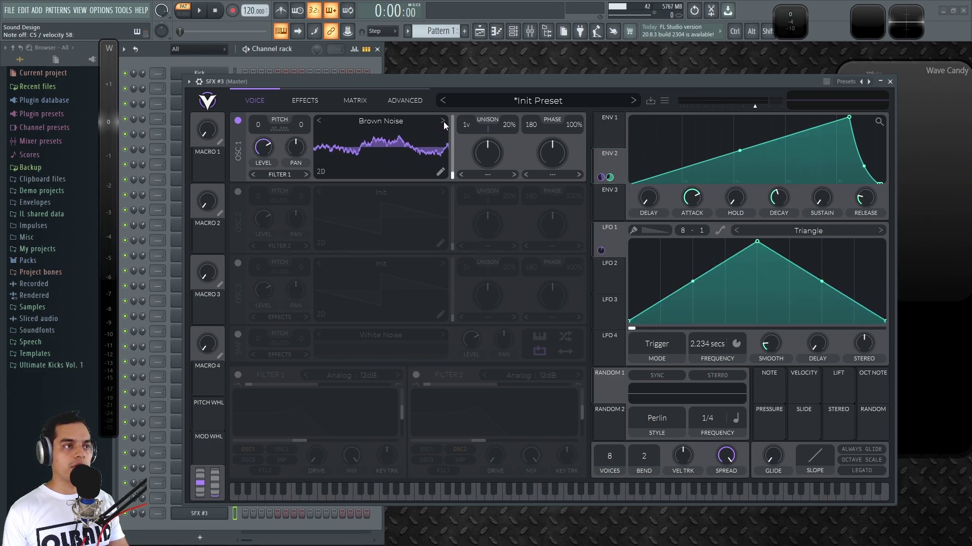
{"action": "left_click", "coordinate": [443, 121]}
{"action": "key", "text": "z"}
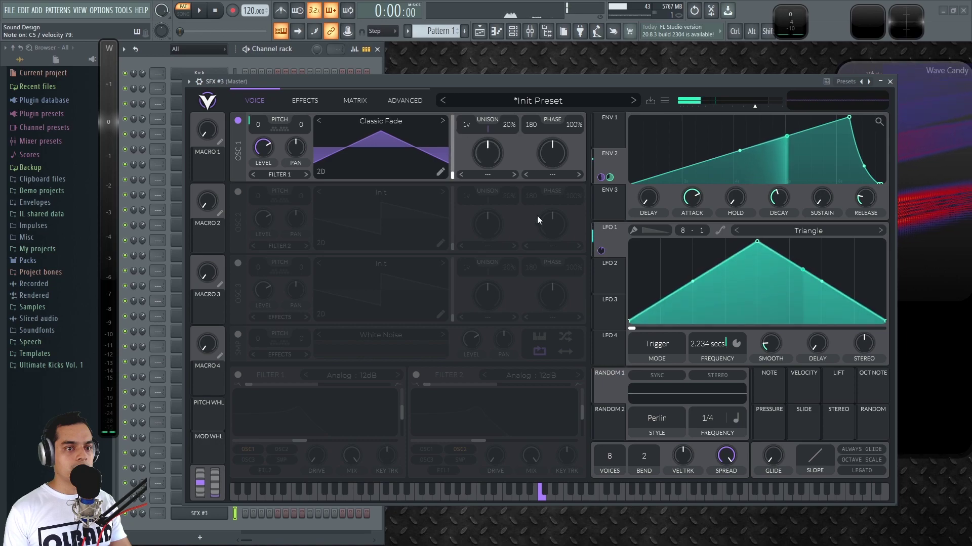
{"action": "left_click_drag", "start_coordinate": [707, 369], "coordinate": [707, 368]}
Browse more wavetables for oscillator 1 and load Acid Rock ft Maynix.
{"action": "left_click", "coordinate": [442, 121]}
{"action": "left_click", "coordinate": [442, 121]}
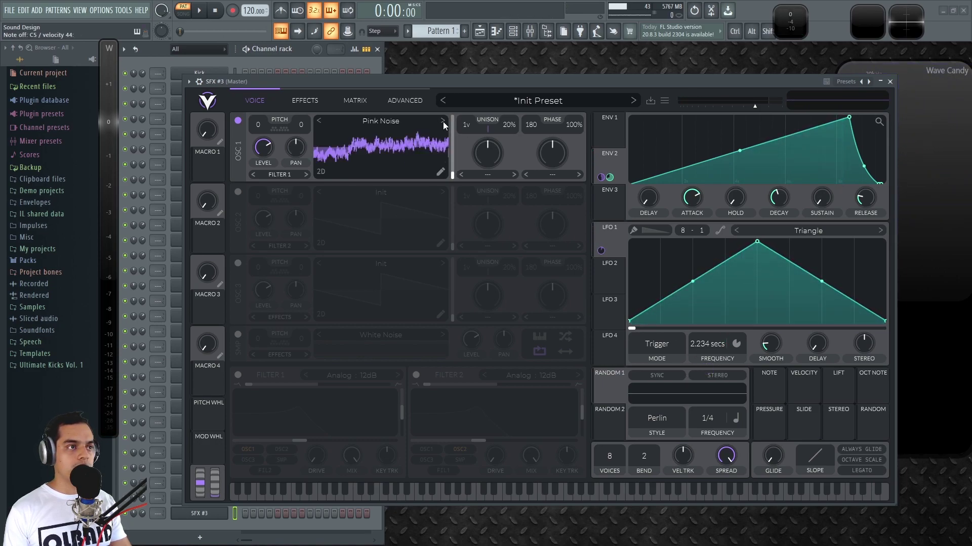
{"action": "left_click", "coordinate": [442, 121]}
{"action": "left_click", "coordinate": [442, 121]}
{"action": "left_click", "coordinate": [442, 122]}
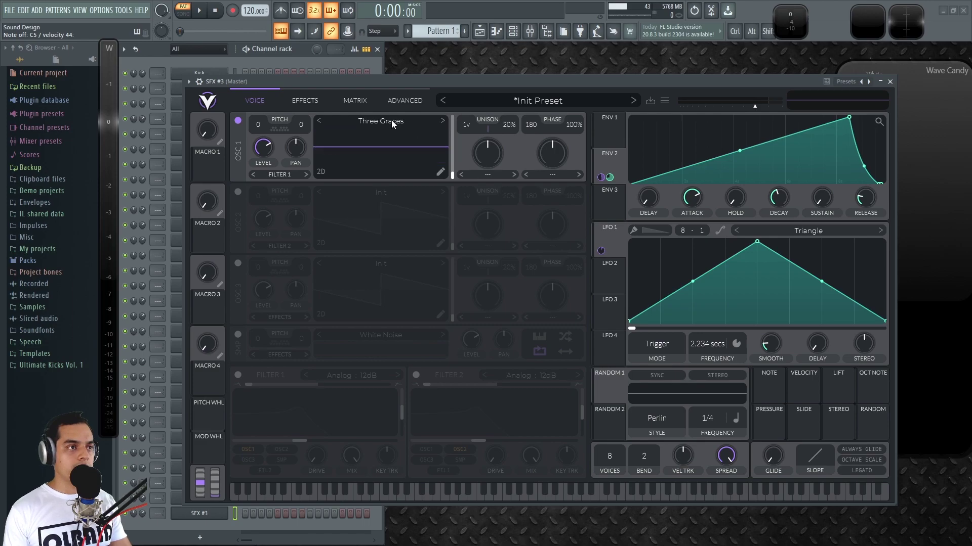
{"action": "left_click", "coordinate": [391, 120]}
{"action": "scroll", "coordinate": [675, 263], "scroll_direction": "down", "scroll_amount": 3}
{"action": "scroll", "coordinate": [675, 262], "scroll_direction": "down", "scroll_amount": 1}
{"action": "left_click", "coordinate": [664, 253]}
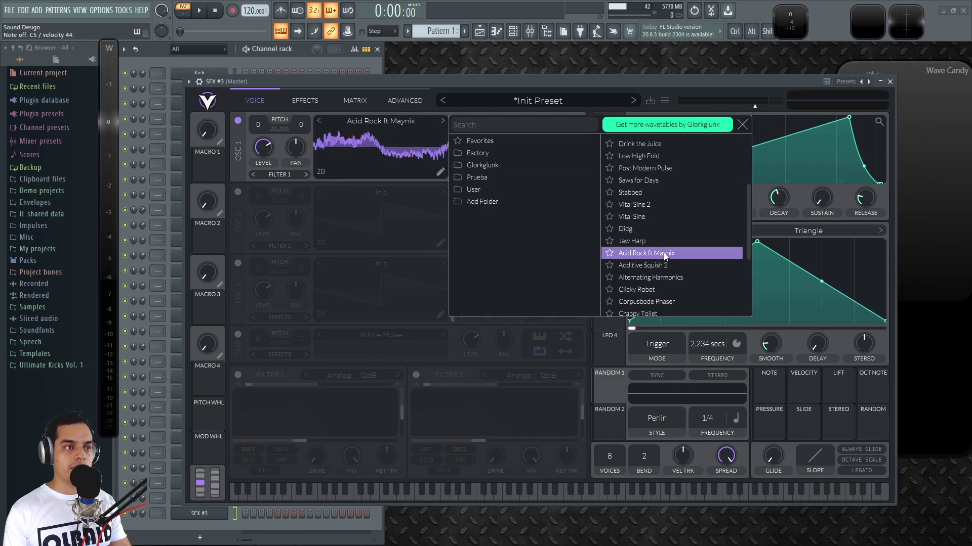
{"action": "left_click", "coordinate": [743, 125]}
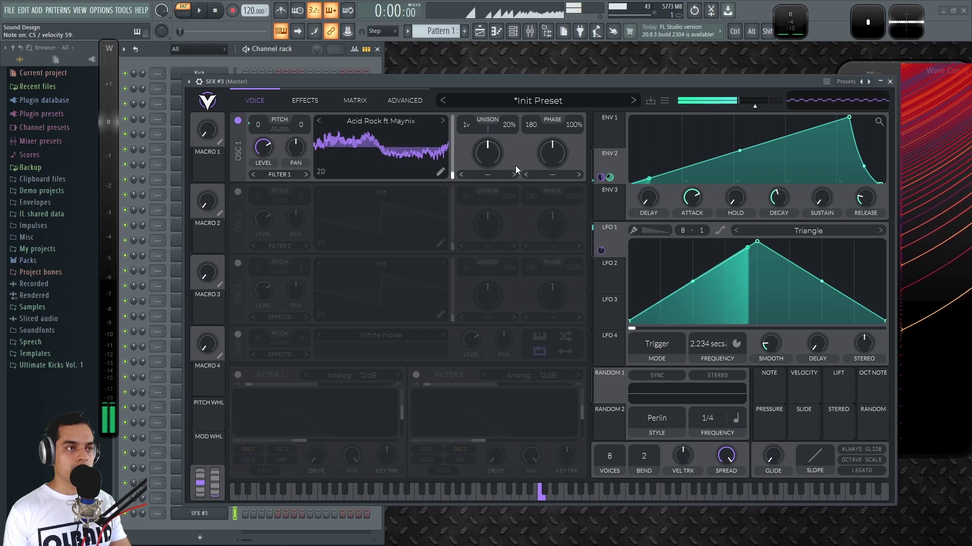
Shift oscillator 1's wavetable position and set its unison to 6 voices with about 50% detune.
{"action": "mouse_move", "coordinate": [452, 167]}
{"action": "left_mouse_down"}
{"action": "mouse_move", "coordinate": [454, 120]}
{"action": "mouse_move", "coordinate": [456, 177]}
{"action": "left_mouse_up"}
{"action": "left_click_drag", "start_coordinate": [466, 125], "coordinate": [479, 100]}
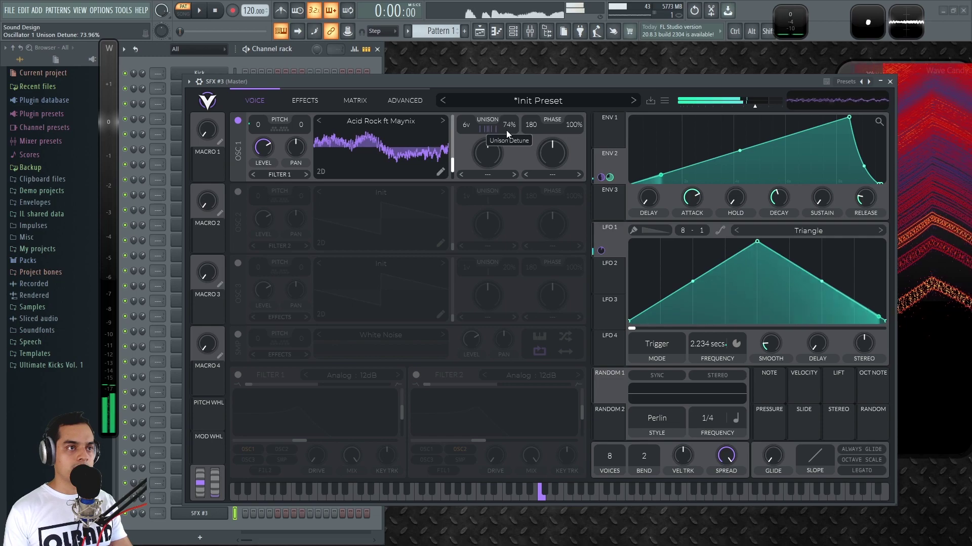
{"action": "left_click_drag", "start_coordinate": [506, 129], "coordinate": [507, 141]}
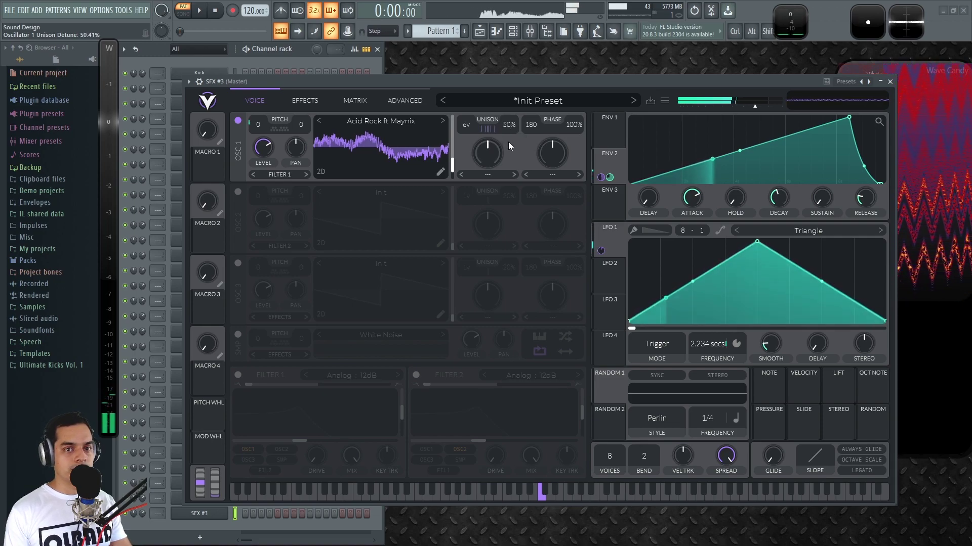
Enable the Chorus, Delay and Reverb effects, and adjust the Chorus filter cutoff and spread.
{"action": "left_click", "coordinate": [309, 100]}
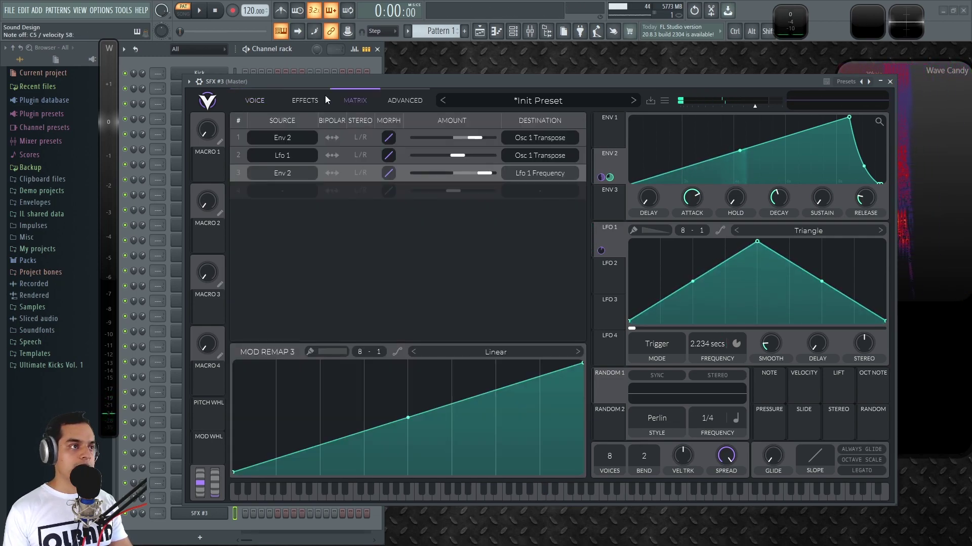
{"action": "left_click", "coordinate": [239, 121]}
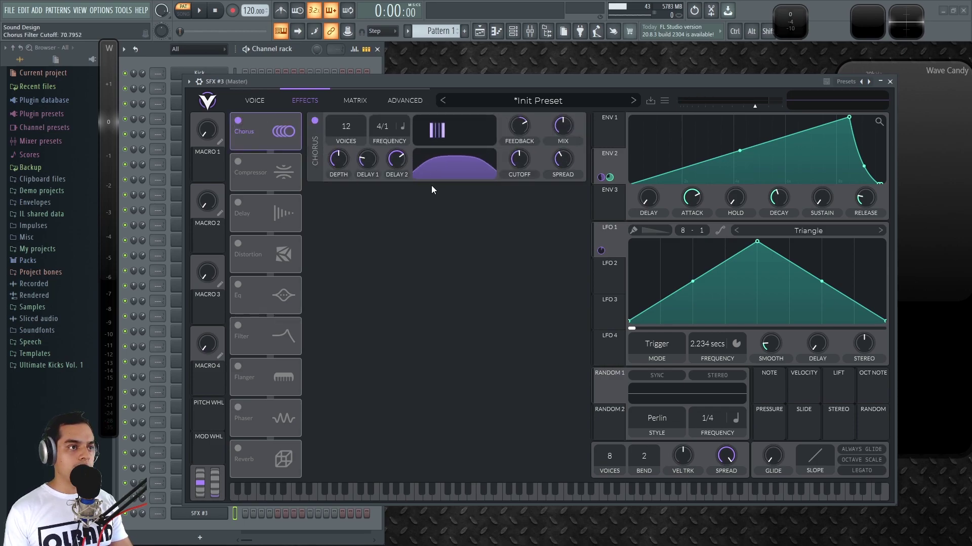
{"action": "key", "text": "z"}
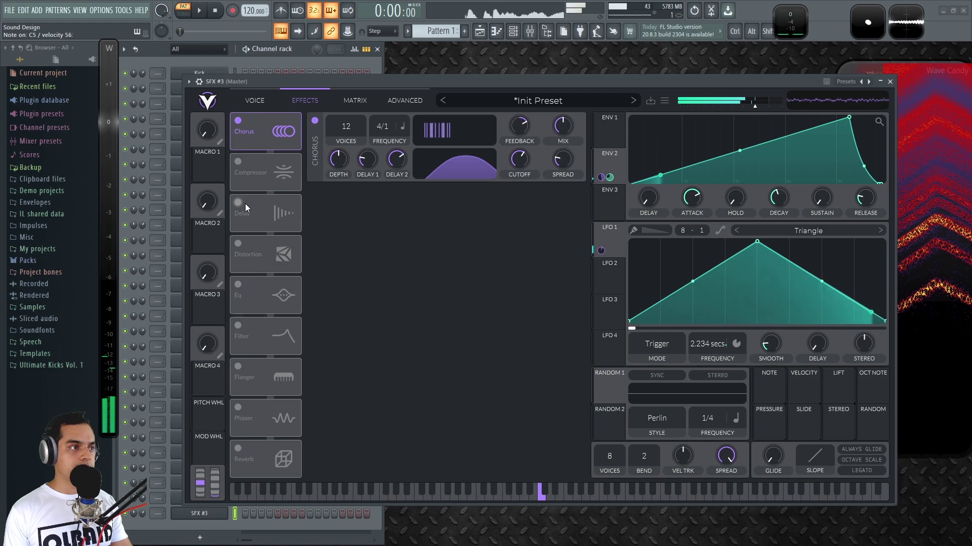
{"action": "left_click", "coordinate": [245, 206]}
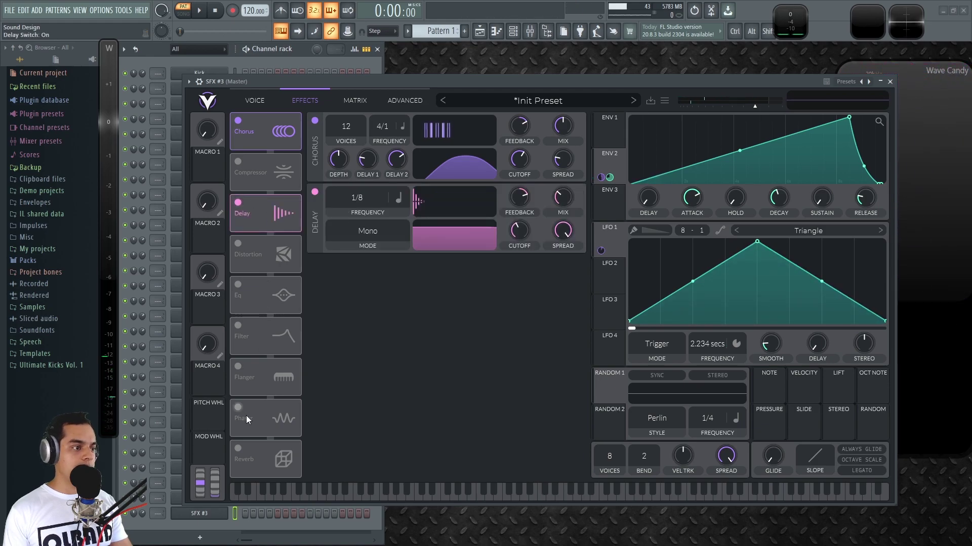
{"action": "left_click", "coordinate": [238, 448]}
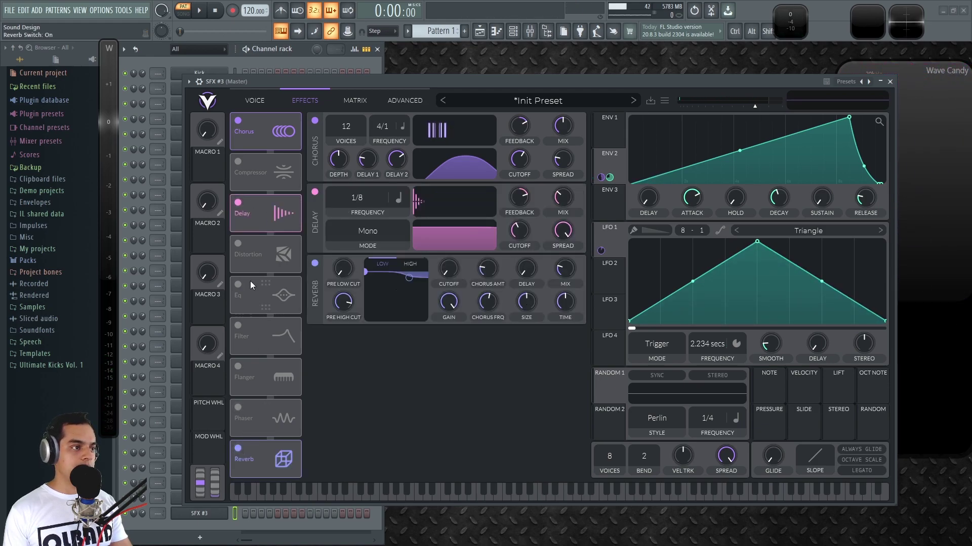
Enable the Distortion effect and set its Soft Clip drive to 3.3 dB.
{"action": "left_click", "coordinate": [238, 244]}
{"action": "mouse_move", "coordinate": [493, 267]}
{"action": "key", "text": "z"}
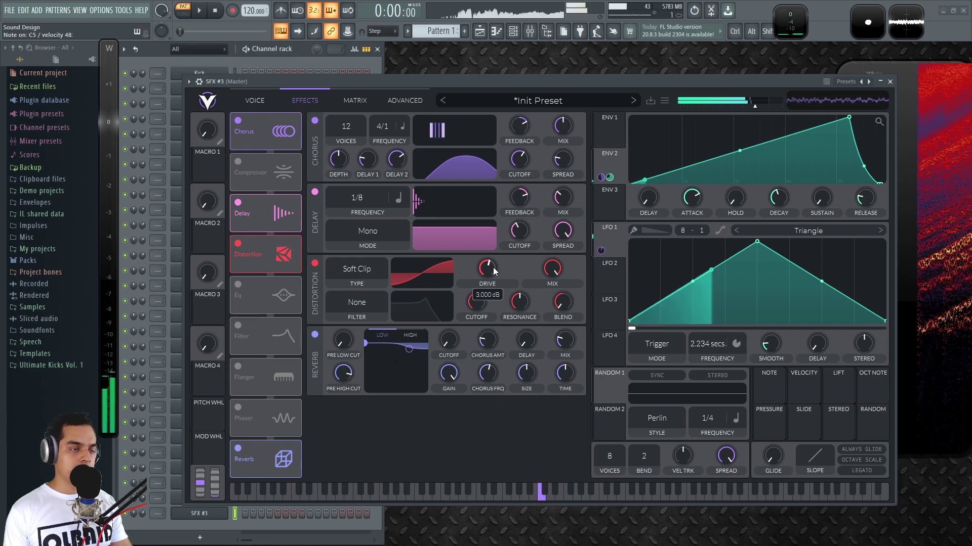
{"action": "scroll", "coordinate": [491, 273], "scroll_direction": "down", "scroll_amount": 3}
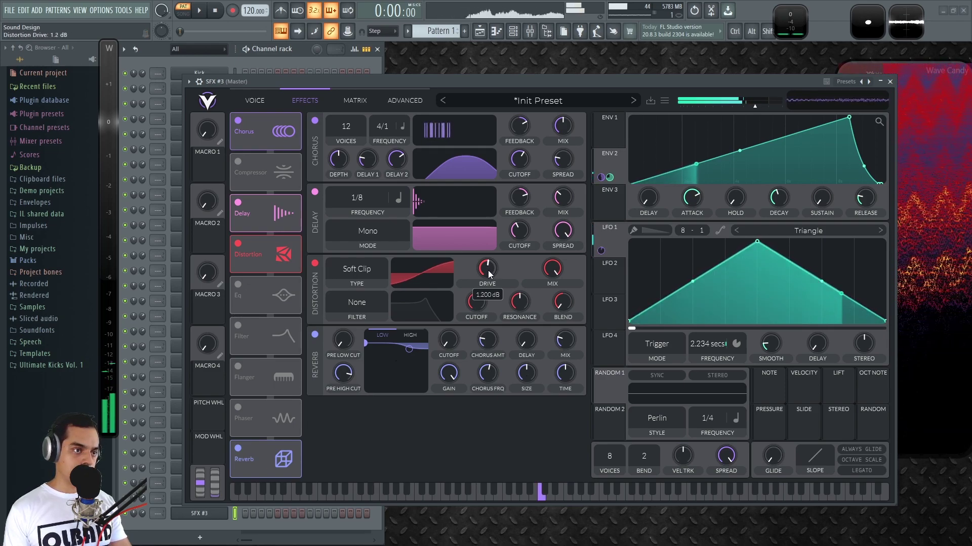
{"action": "scroll", "coordinate": [490, 272], "scroll_direction": "up", "scroll_amount": 4}
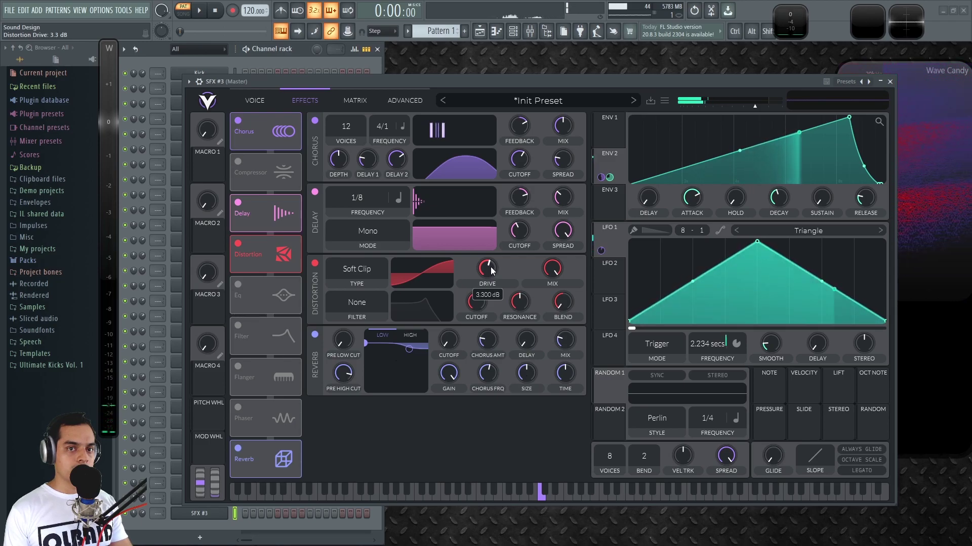
Review the oscillator 1 settings and the modulation matrix routings of the finished pitch-sweep sound.
{"action": "left_click", "coordinate": [254, 101]}
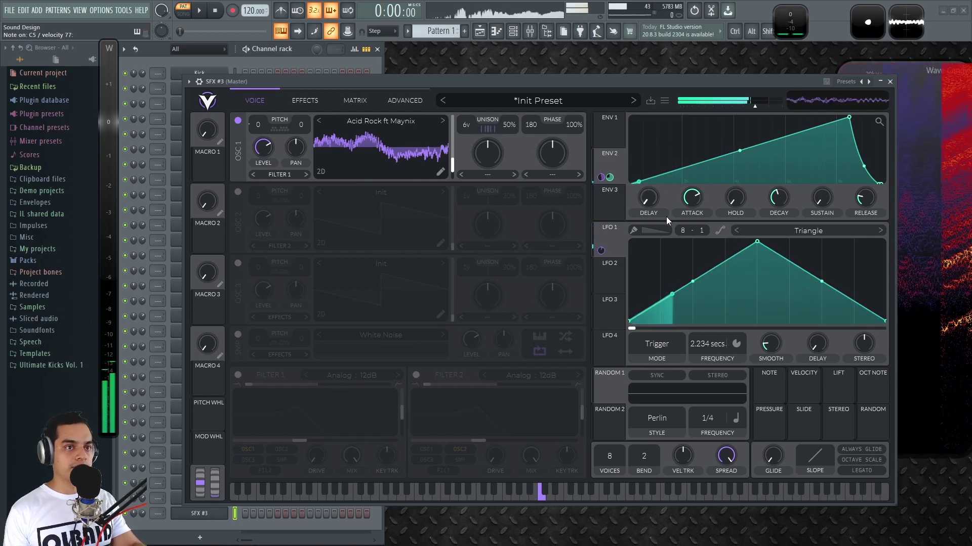
{"action": "left_click", "coordinate": [361, 94]}
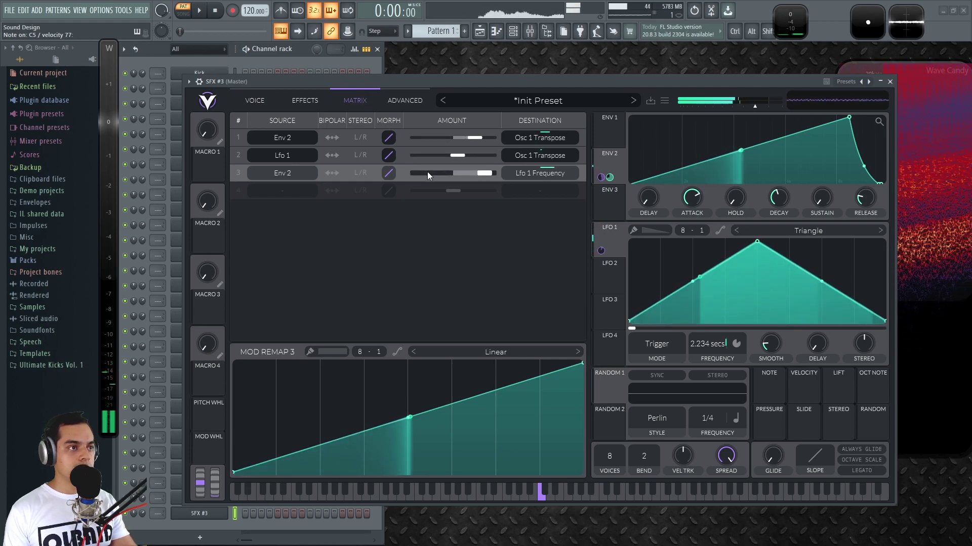
{"action": "left_click", "coordinate": [261, 100]}
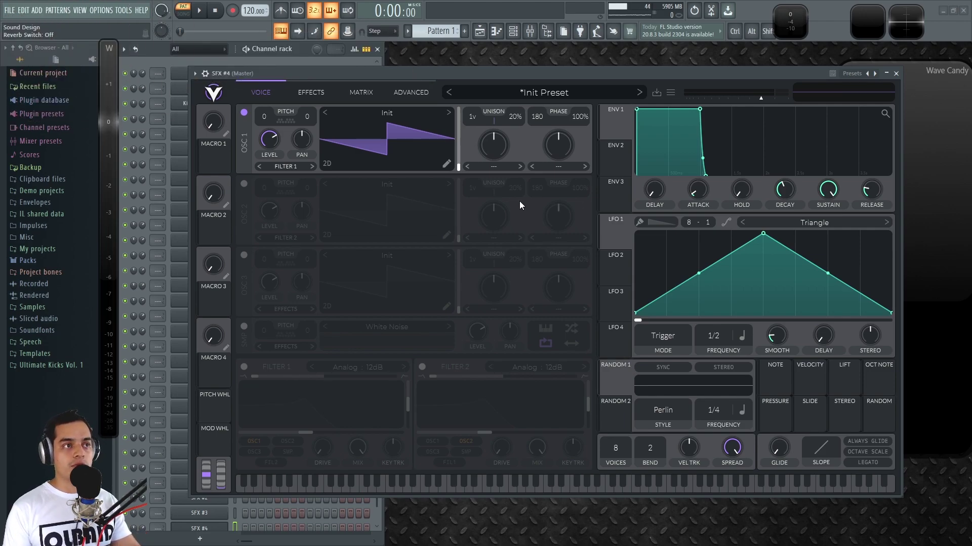
Set oscillator 1 to Basic Shapes with FM Osc 2 distortion, and enable oscillator 2 with its level at 0.
{"action": "left_click", "coordinate": [447, 114]}
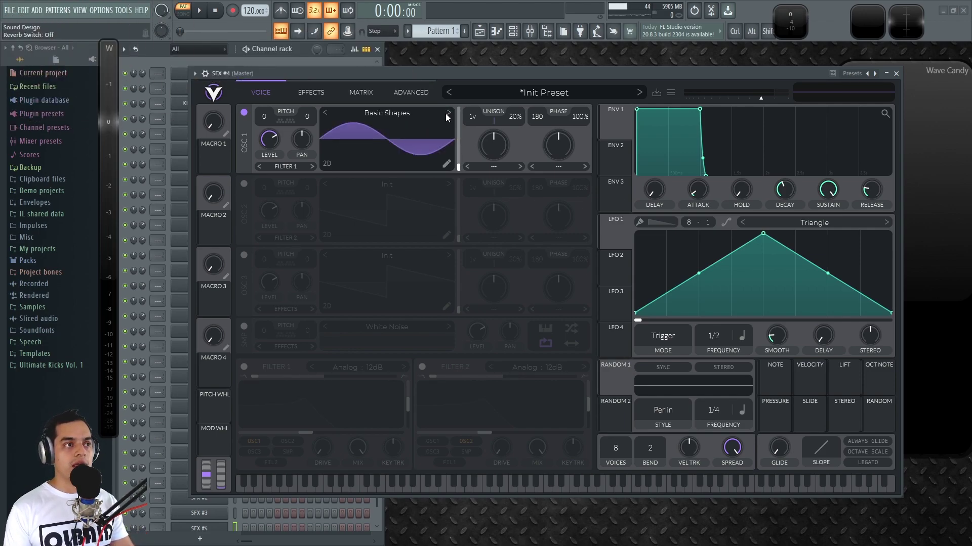
{"action": "left_click", "coordinate": [243, 184]}
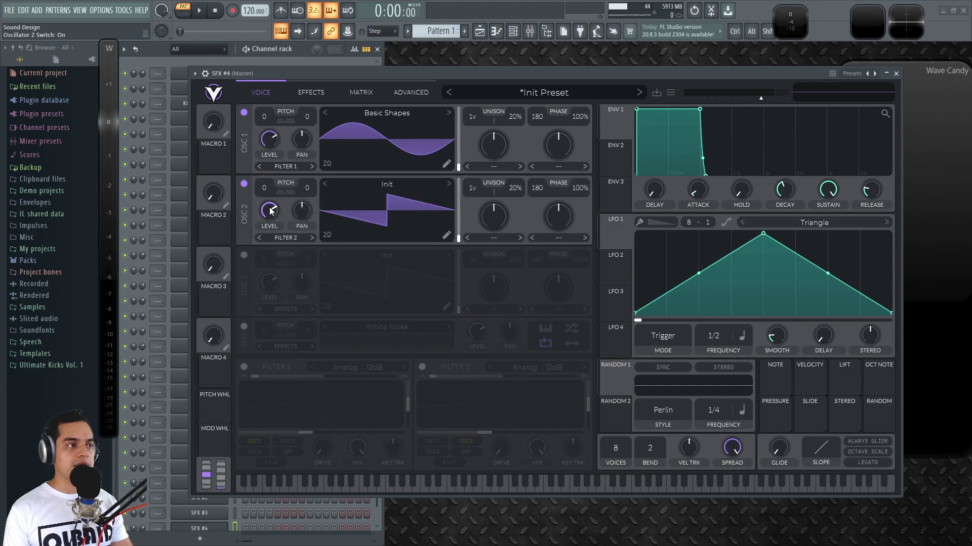
{"action": "left_click", "coordinate": [551, 167]}
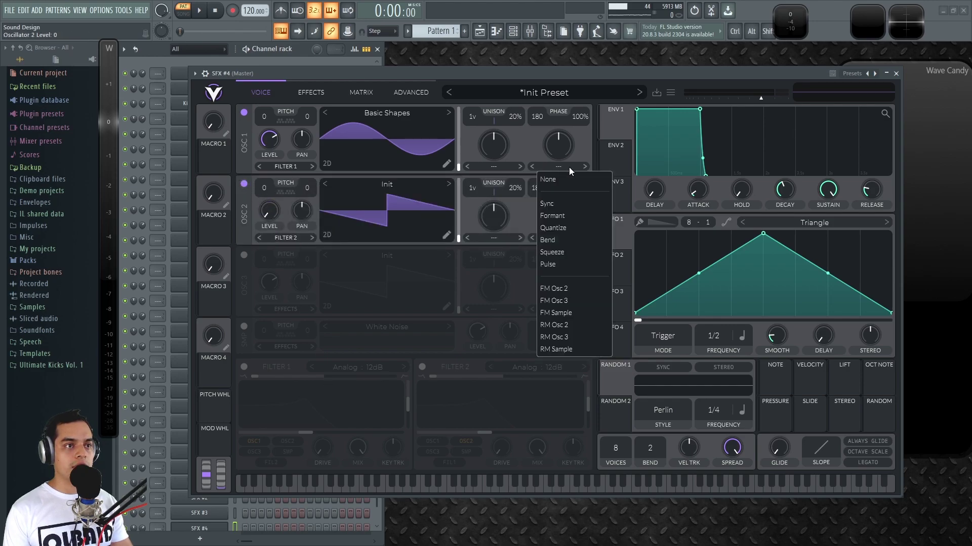
{"action": "left_click", "coordinate": [557, 290]}
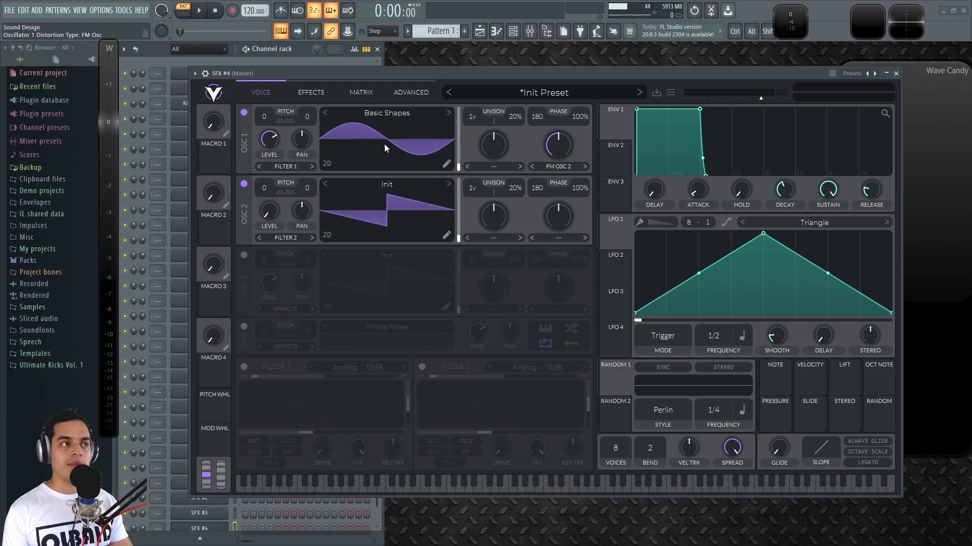
Audition wavetables for oscillator 2, including Basic Shapes, Classic Blend, Harmonic Series and Pulse Width.
{"action": "left_click", "coordinate": [448, 185]}
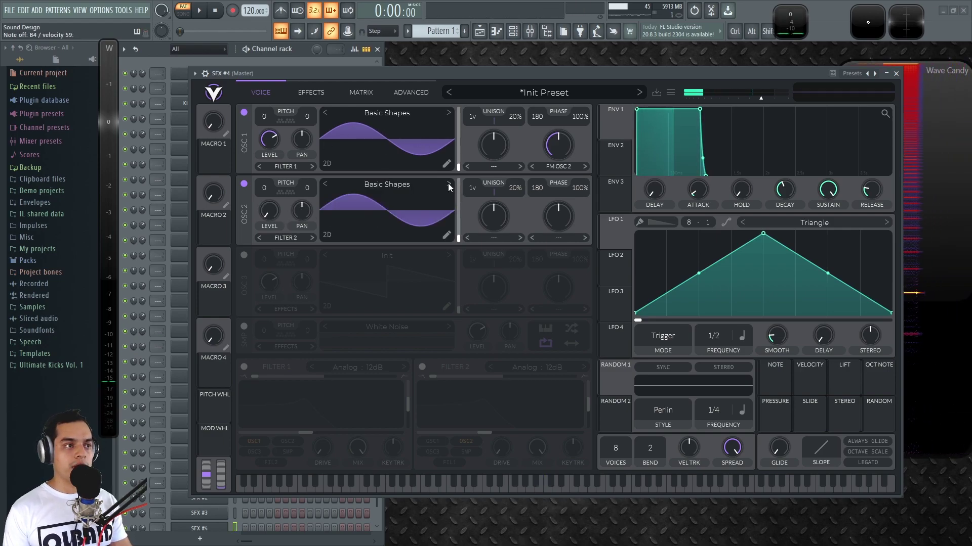
{"action": "left_click", "coordinate": [447, 184]}
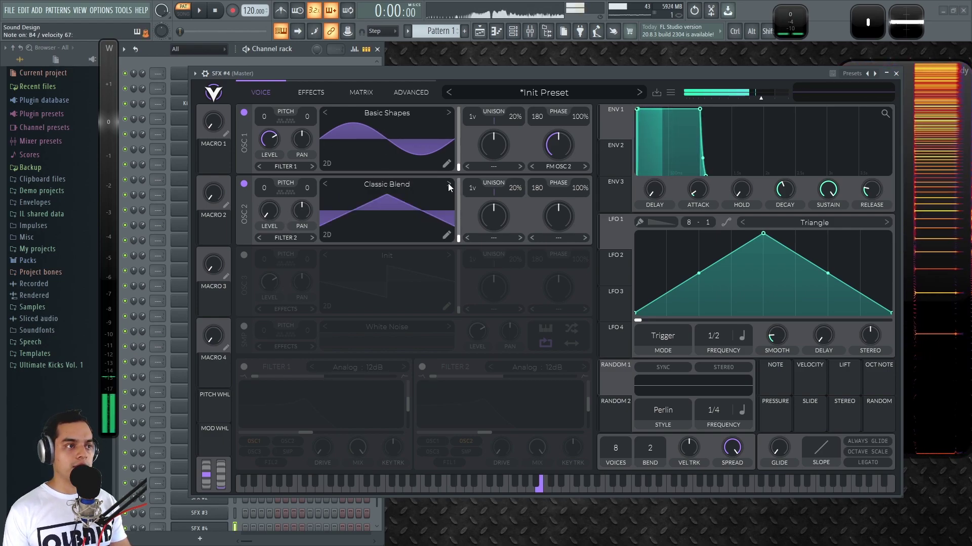
{"action": "left_click", "coordinate": [448, 184]}
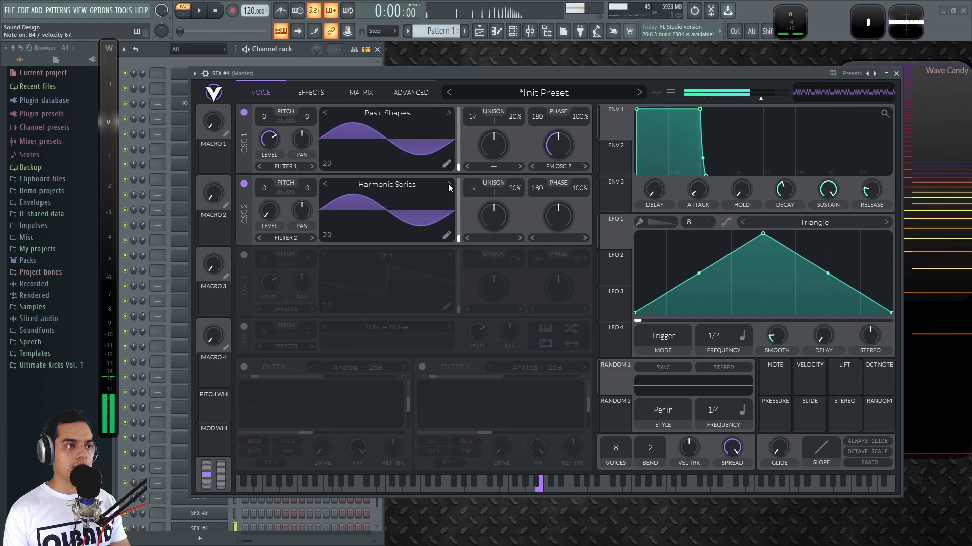
{"action": "left_click", "coordinate": [448, 184]}
{"action": "left_click", "coordinate": [448, 184]}
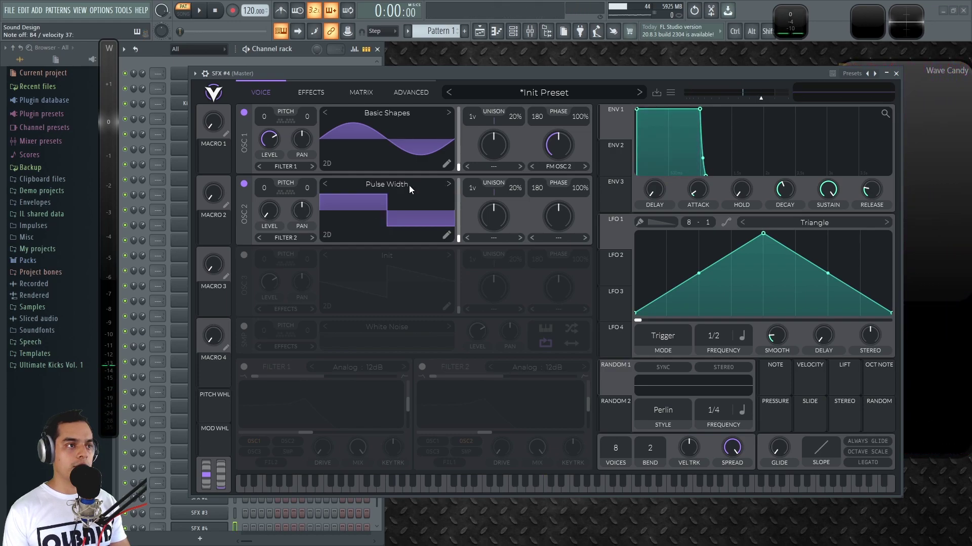
Set oscillator 2 to the triangle frame of Basic Shapes and increase oscillator 1's FM Osc 2 amount.
{"action": "left_click", "coordinate": [324, 184]}
{"action": "left_click", "coordinate": [324, 184]}
{"action": "left_click", "coordinate": [324, 184]}
{"action": "left_click_drag", "start_coordinate": [459, 237], "coordinate": [464, 215]}
{"action": "mouse_move", "coordinate": [557, 144]}
{"action": "left_mouse_down"}
{"action": "mouse_move", "coordinate": [571, 124]}
{"action": "mouse_move", "coordinate": [570, 144]}
{"action": "left_mouse_up"}
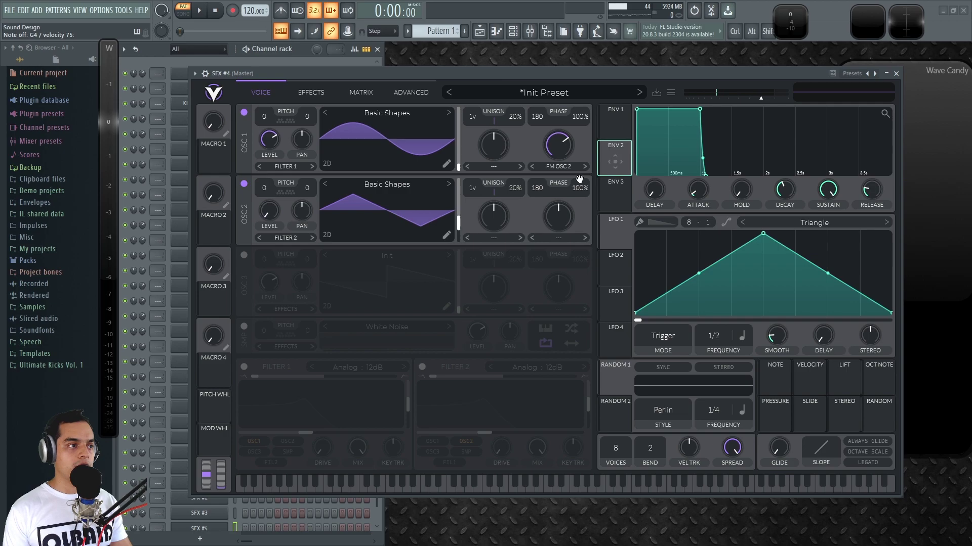
Modulate oscillator 2's transpose with Envelope 2, shaped with an attack of about 9.7 seconds, a longer decay and reduced sustain.
{"action": "left_click_drag", "start_coordinate": [607, 168], "coordinate": [291, 249]}
{"action": "left_click_drag", "start_coordinate": [267, 191], "coordinate": [268, 194]}
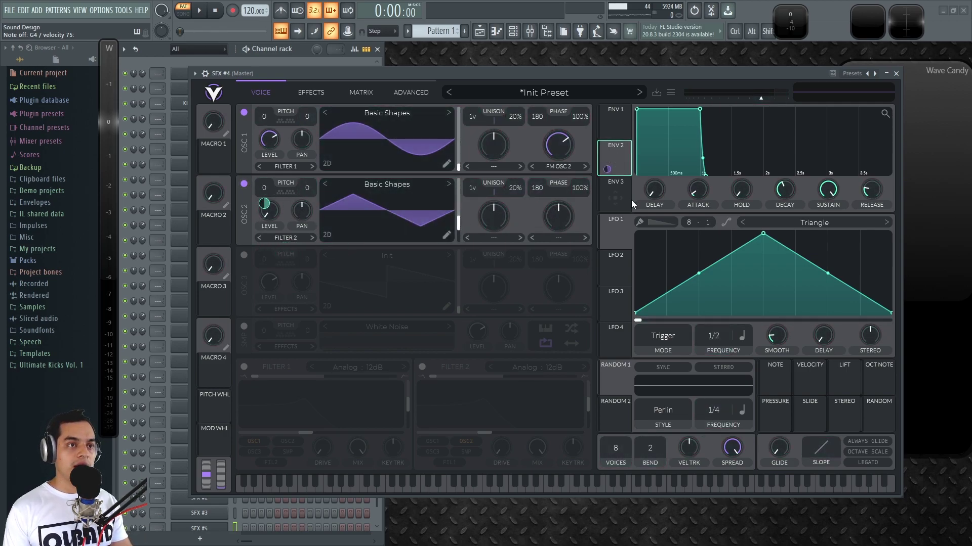
{"action": "left_click_drag", "start_coordinate": [697, 190], "coordinate": [718, 162]}
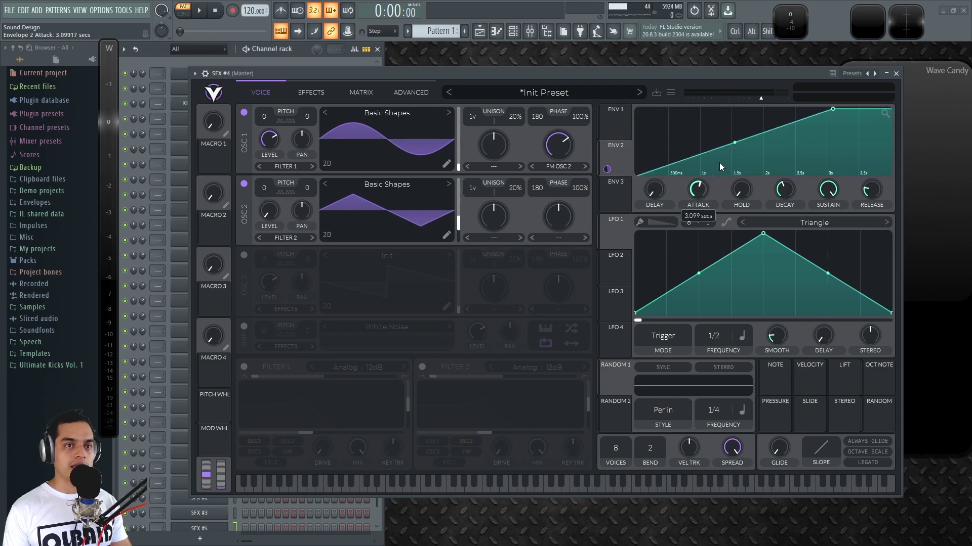
{"action": "left_click_drag", "start_coordinate": [828, 189], "coordinate": [792, 190]}
{"action": "left_click_drag", "start_coordinate": [708, 188], "coordinate": [712, 179]}
{"action": "left_click_drag", "start_coordinate": [891, 109], "coordinate": [722, 174]}
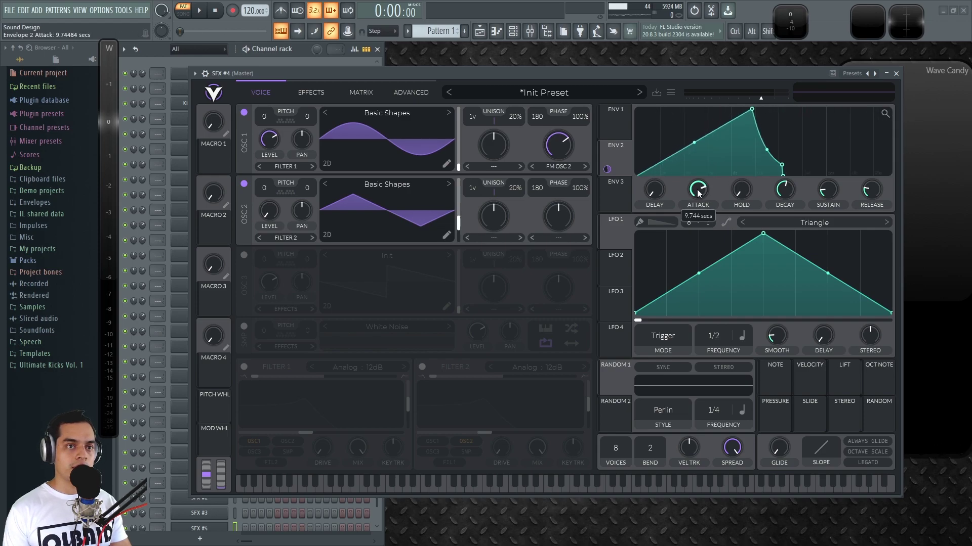
{"action": "scroll", "coordinate": [700, 191], "scroll_direction": "down", "scroll_amount": 2}
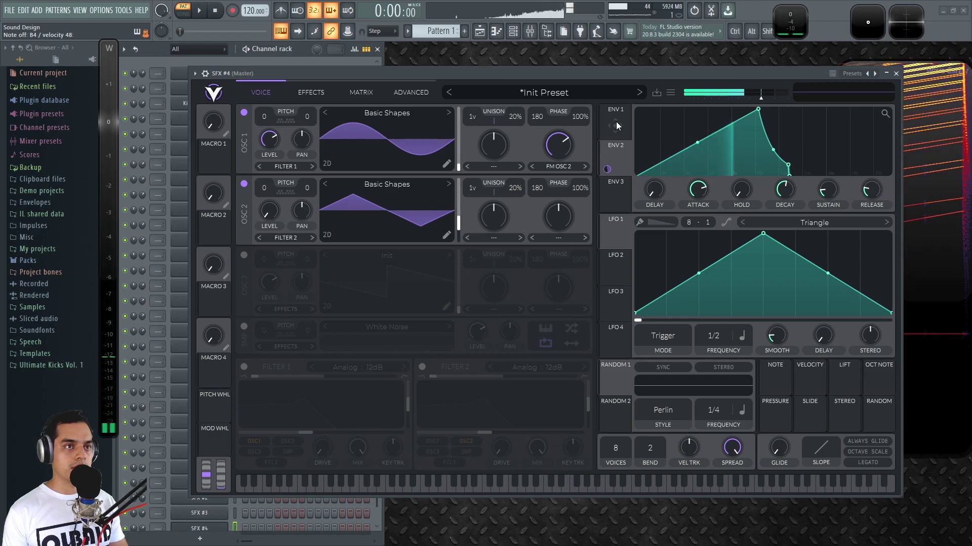
Set Envelope 1 to zero sustain, about 7.9 seconds of decay and about 0.48 seconds of release.
{"action": "left_click", "coordinate": [617, 122]}
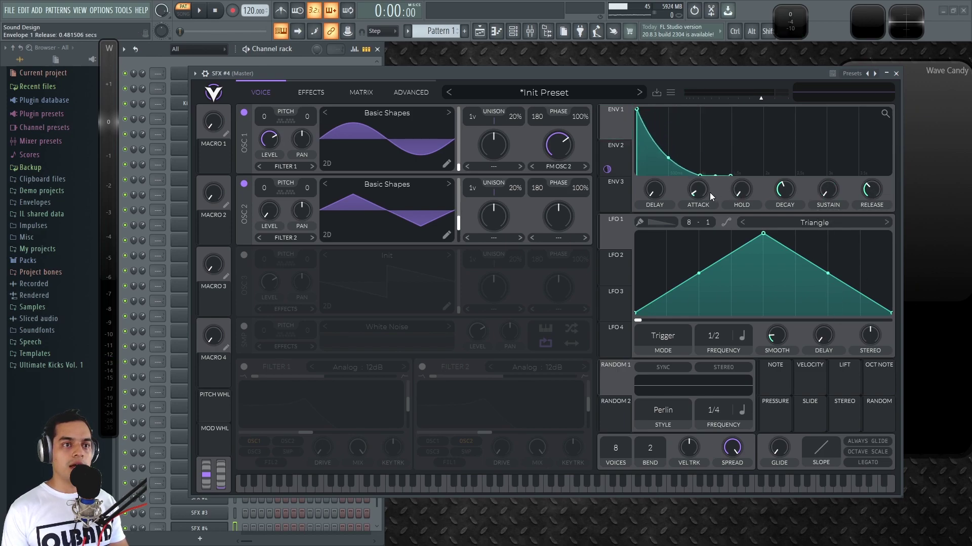
{"action": "left_click_drag", "start_coordinate": [785, 191], "coordinate": [790, 186]}
{"action": "scroll", "coordinate": [792, 189], "scroll_direction": "up", "scroll_amount": 5}
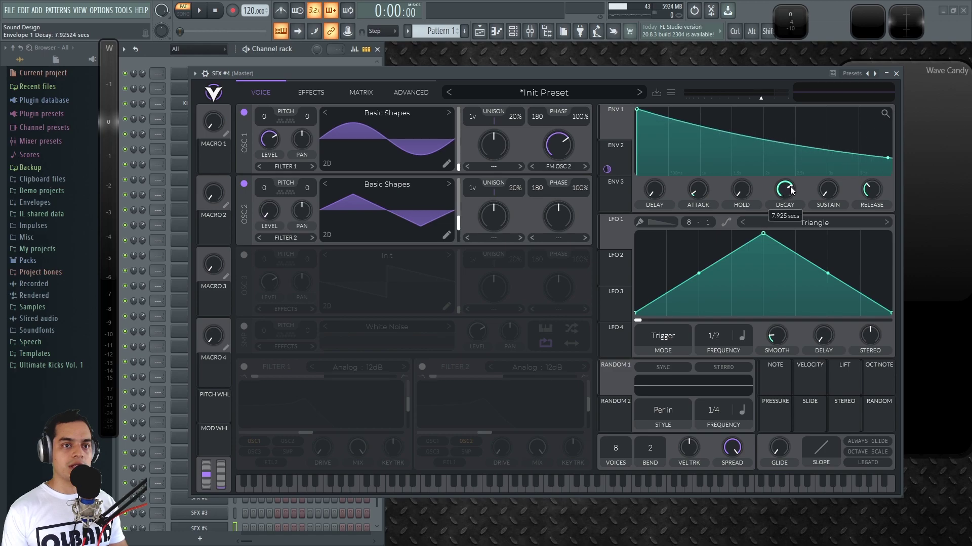
Transpose oscillator 2 to -12 and adjust Envelope 2's modulation amount on its transpose.
{"action": "left_click_drag", "start_coordinate": [264, 187], "coordinate": [266, 250]}
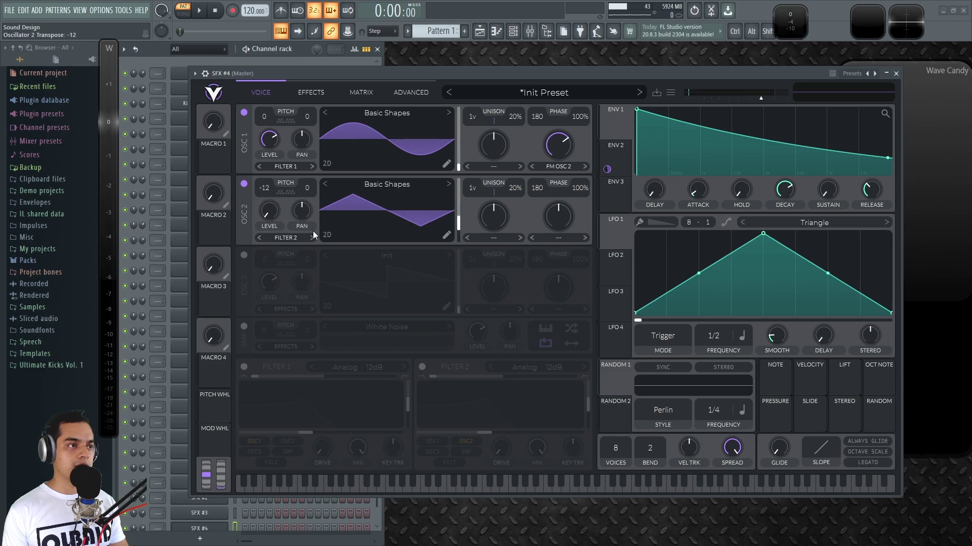
{"action": "left_click", "coordinate": [614, 153]}
{"action": "left_click_drag", "start_coordinate": [606, 169], "coordinate": [263, 203]}
{"action": "scroll", "coordinate": [607, 170], "scroll_direction": "up", "scroll_amount": 3}
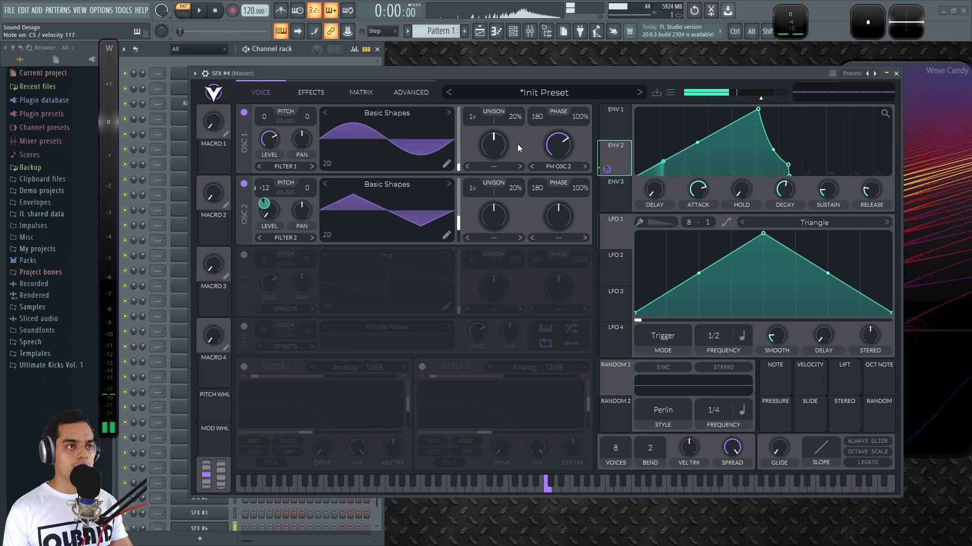
Set the unison to 6 voices on oscillator 2 and 4 voices on oscillator 1.
{"action": "left_click_drag", "start_coordinate": [474, 192], "coordinate": [475, 175]}
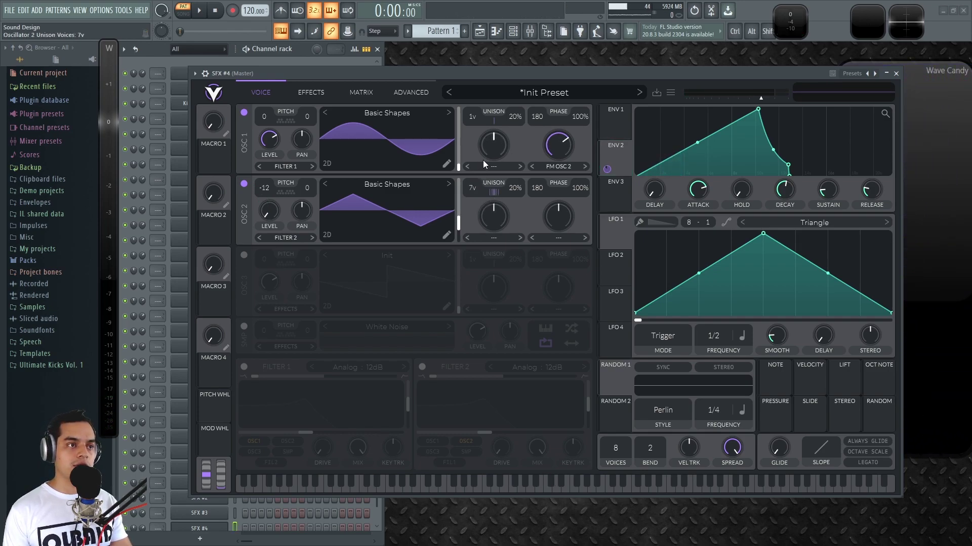
{"action": "scroll", "coordinate": [471, 190], "scroll_direction": "up", "scroll_amount": 1}
{"action": "left_click_drag", "start_coordinate": [472, 189], "coordinate": [470, 195]}
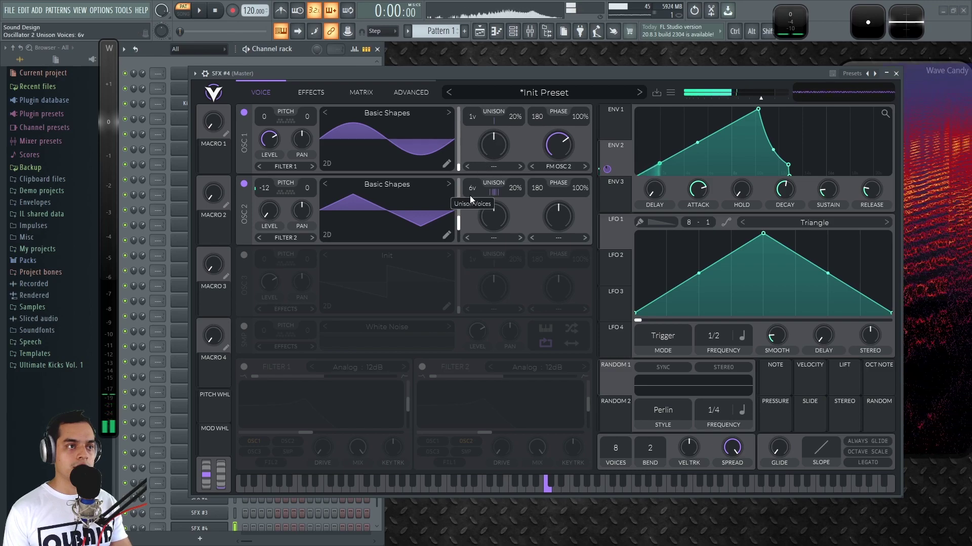
{"action": "left_click_drag", "start_coordinate": [470, 117], "coordinate": [475, 104]}
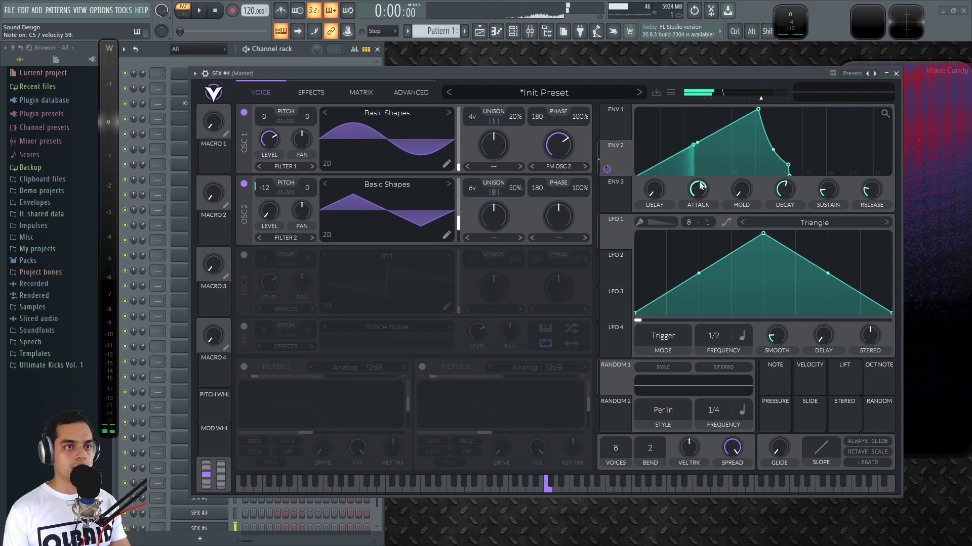
Reset Envelope 1's decay curve to linear and shorten Envelope 2's attack to about 7.8 seconds.
{"action": "left_click", "coordinate": [624, 132]}
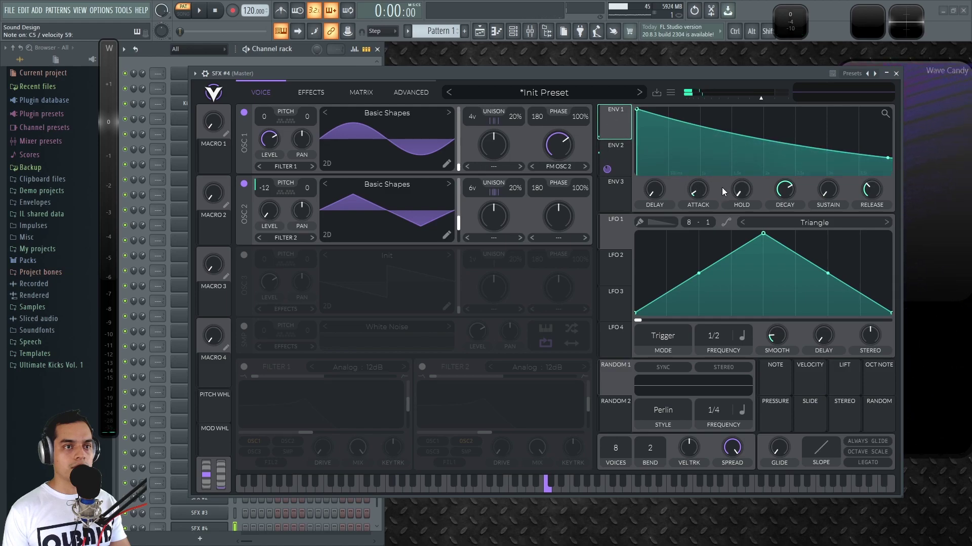
{"action": "double_click", "coordinate": [887, 159]}
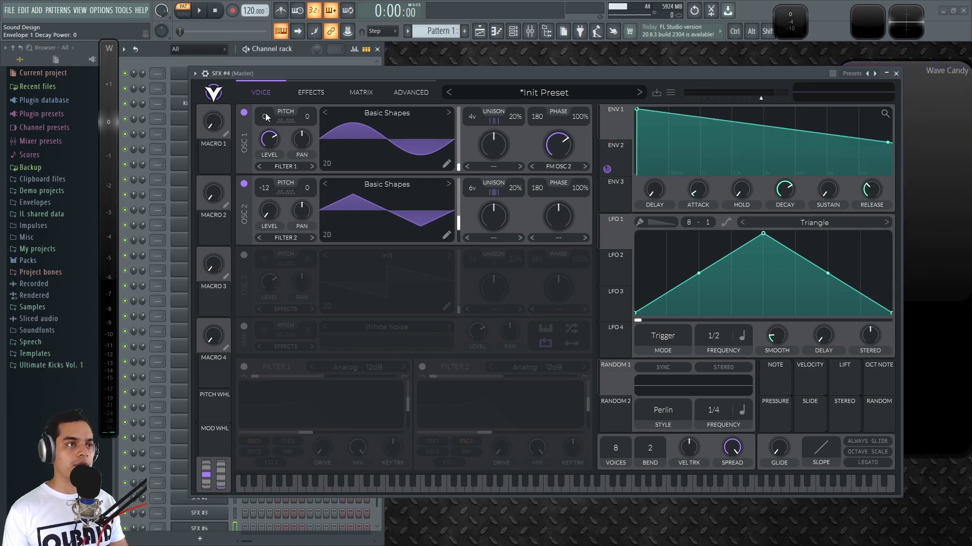
{"action": "left_click", "coordinate": [611, 172]}
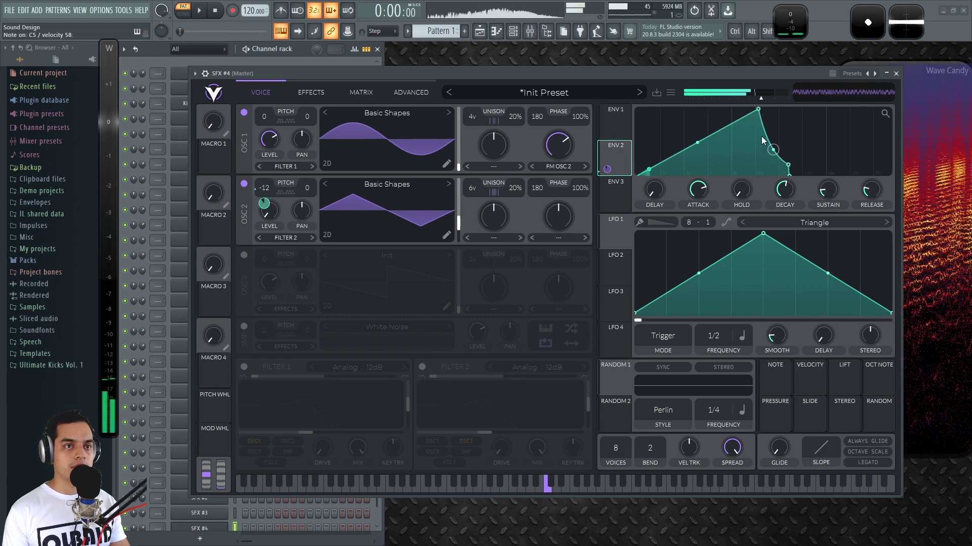
{"action": "left_click_drag", "start_coordinate": [704, 193], "coordinate": [700, 195]}
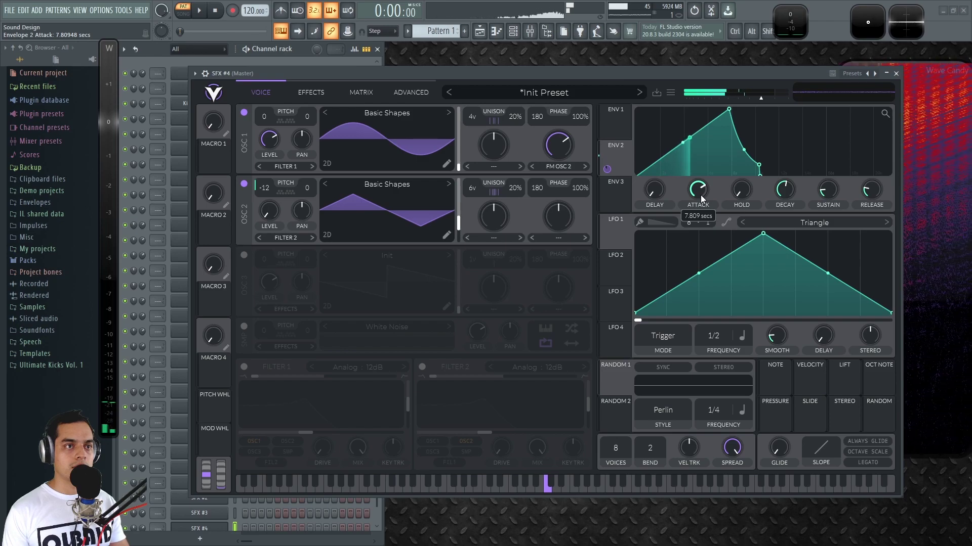
Modulate oscillator 1's transpose with Envelope 2 by about 10.56 and check the routing in the modulation matrix.
{"action": "left_click_drag", "start_coordinate": [606, 169], "coordinate": [265, 116]}
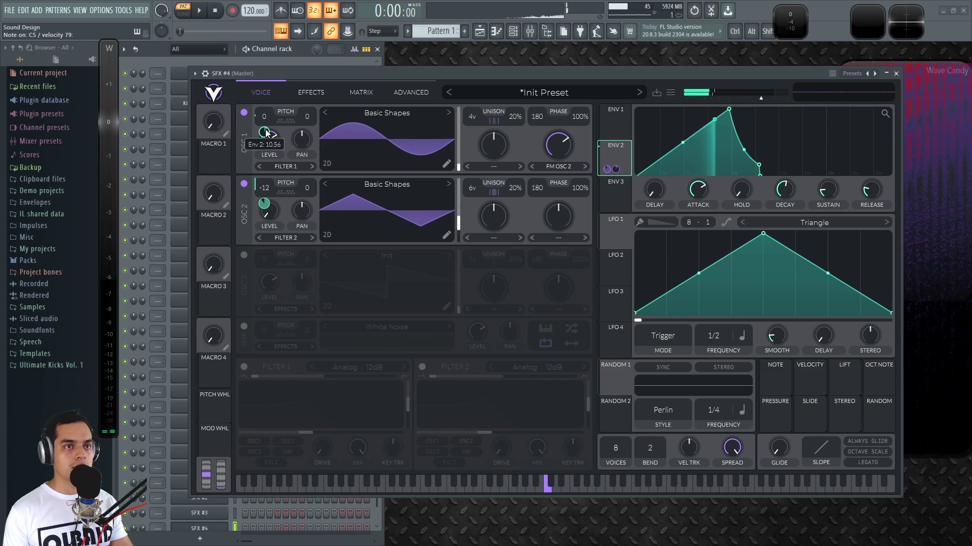
{"action": "left_click", "coordinate": [307, 97]}
{"action": "left_click", "coordinate": [357, 89]}
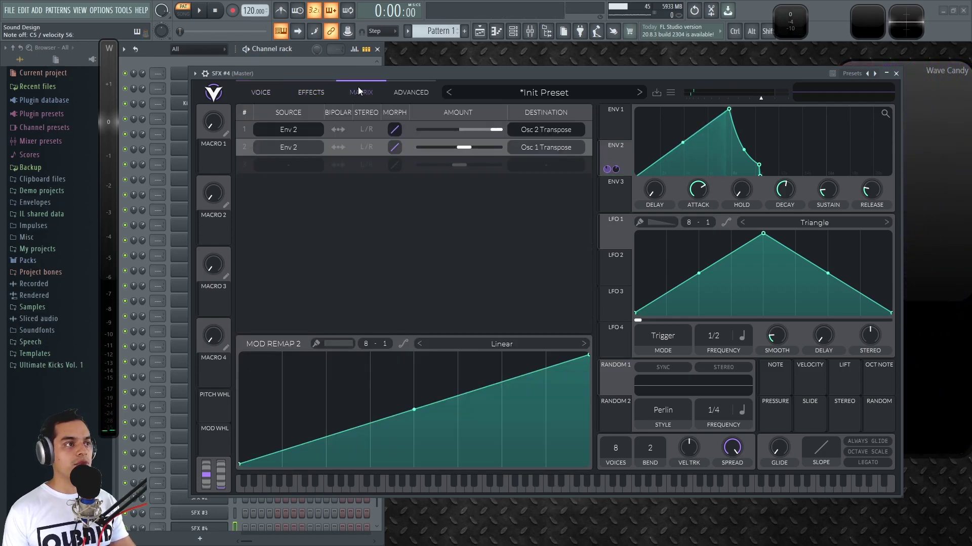
Enable the Chorus effect with 4 voices, raise its filter cutoff to about 85.4 and reduce its filter spread.
{"action": "left_click", "coordinate": [245, 112]}
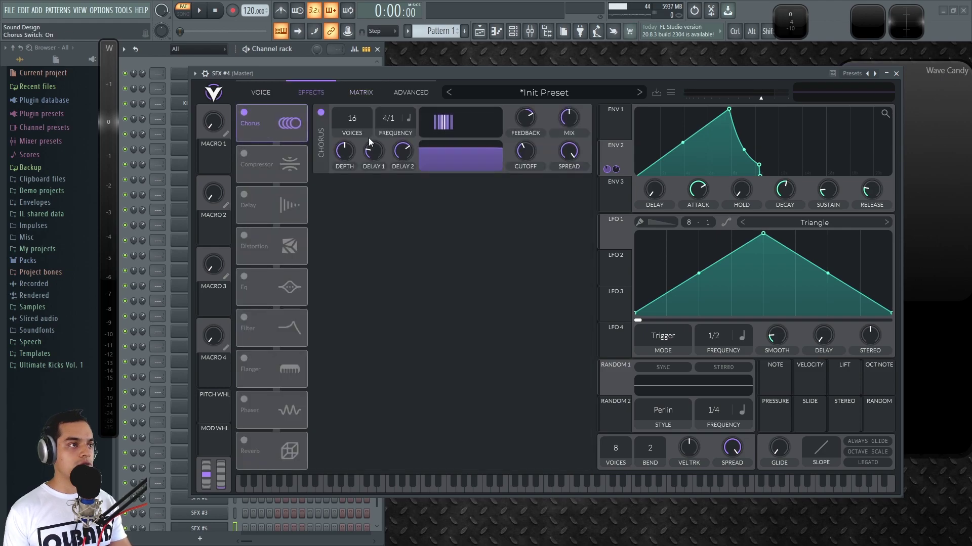
{"action": "left_click_drag", "start_coordinate": [357, 168], "coordinate": [354, 239]}
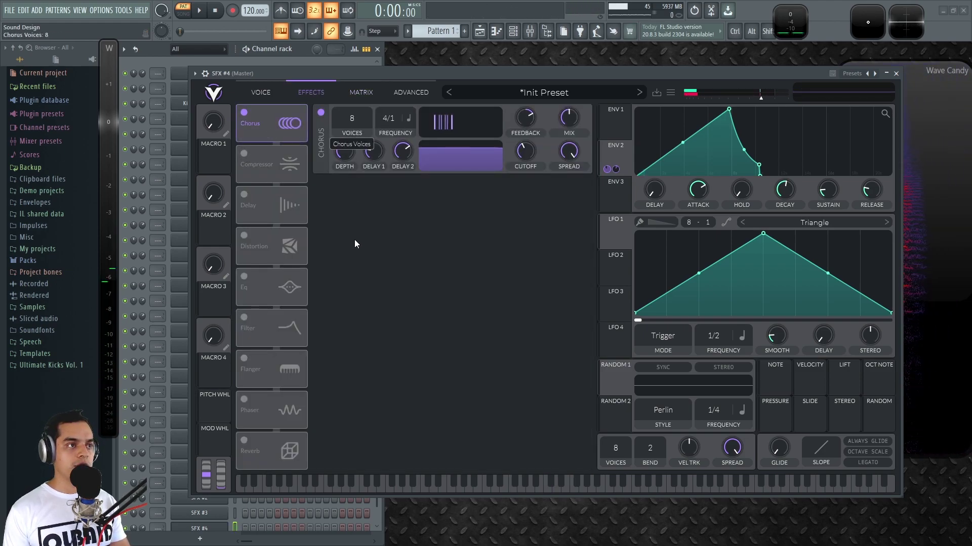
{"action": "left_click_drag", "start_coordinate": [354, 294], "coordinate": [354, 304]}
{"action": "left_click_drag", "start_coordinate": [440, 171], "coordinate": [442, 179]}
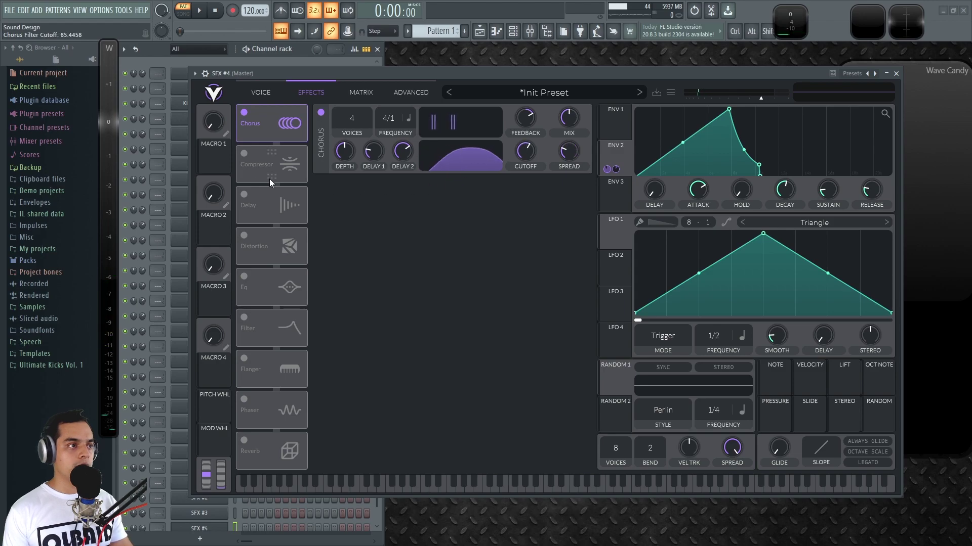
Enable the Delay, Distortion, Reverb and Phaser effects and audition the sound with a C5 note.
{"action": "left_click", "coordinate": [251, 203]}
{"action": "left_click", "coordinate": [248, 236]}
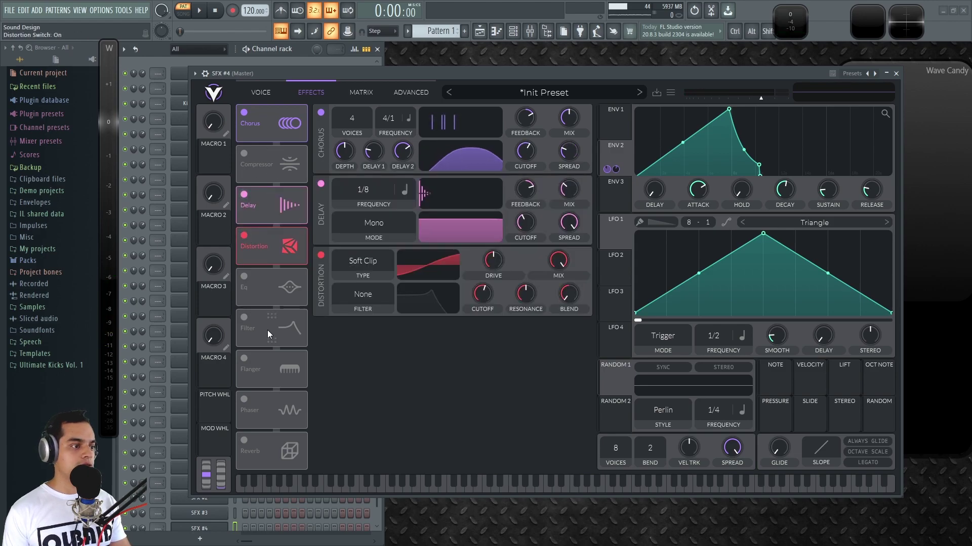
{"action": "left_click", "coordinate": [247, 442]}
{"action": "left_click", "coordinate": [245, 403]}
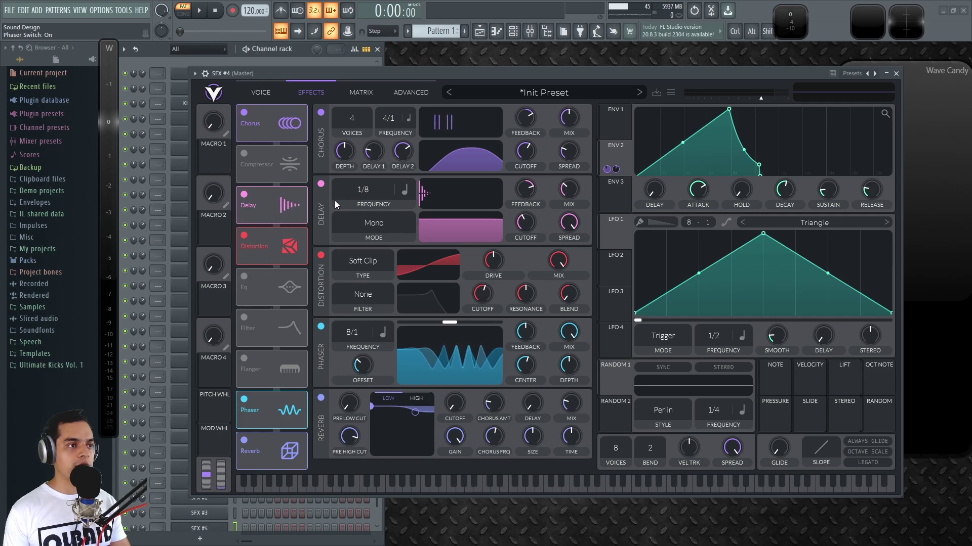
{"action": "key", "text": "z"}
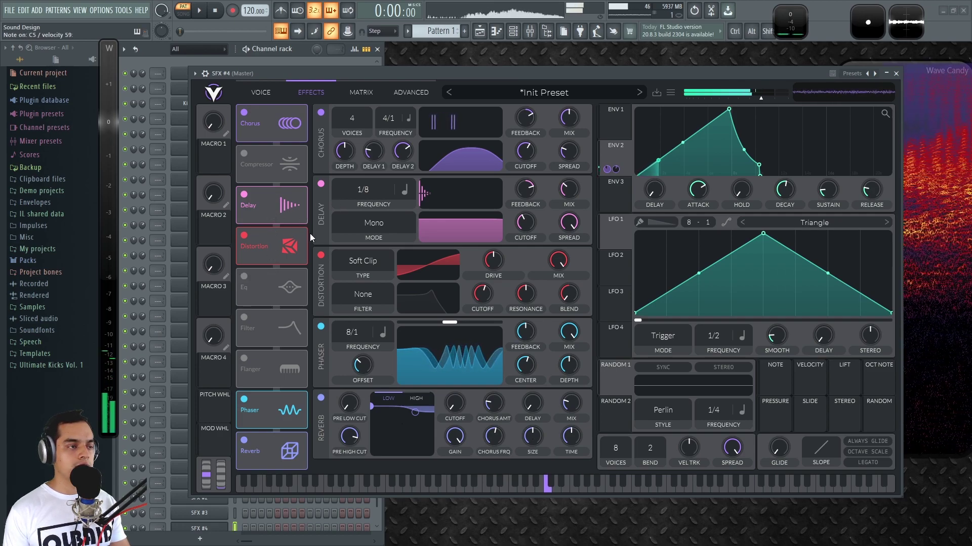
Lengthen the reverb time, set the delay mix to about 37.84% and the delay mode to Ping Pong, and audition the sound.
{"action": "mouse_move", "coordinate": [573, 424]}
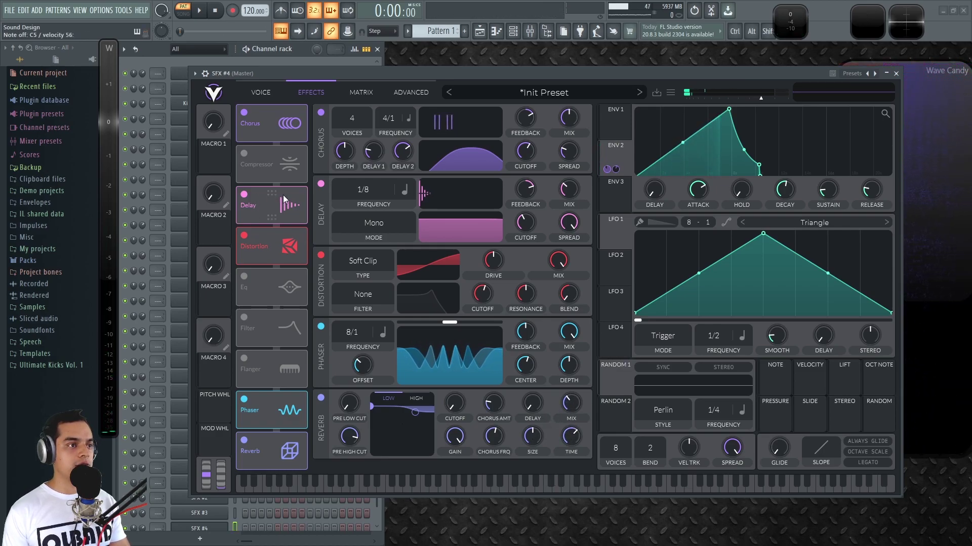
{"action": "mouse_move", "coordinate": [559, 198]}
{"action": "left_click", "coordinate": [373, 226]}
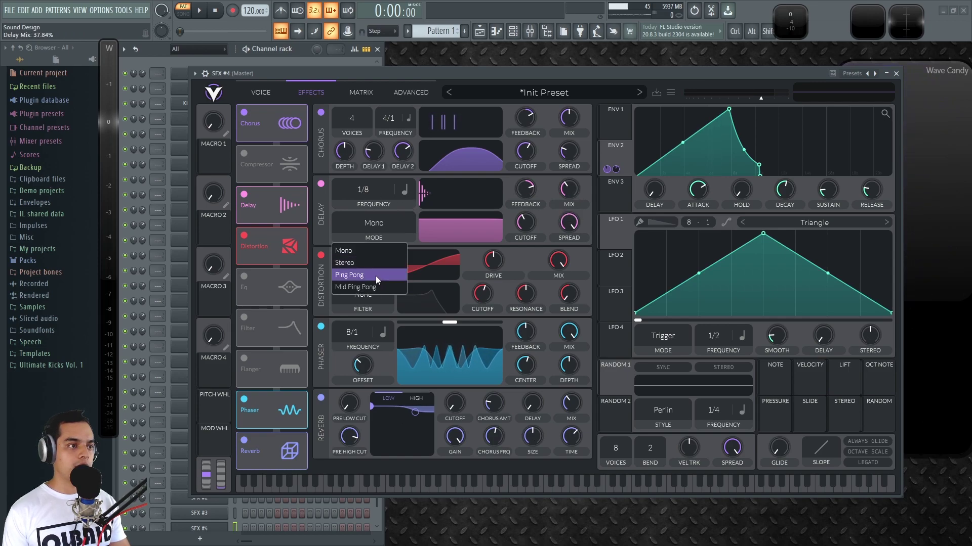
{"action": "left_click", "coordinate": [376, 275]}
{"action": "key", "text": "z"}
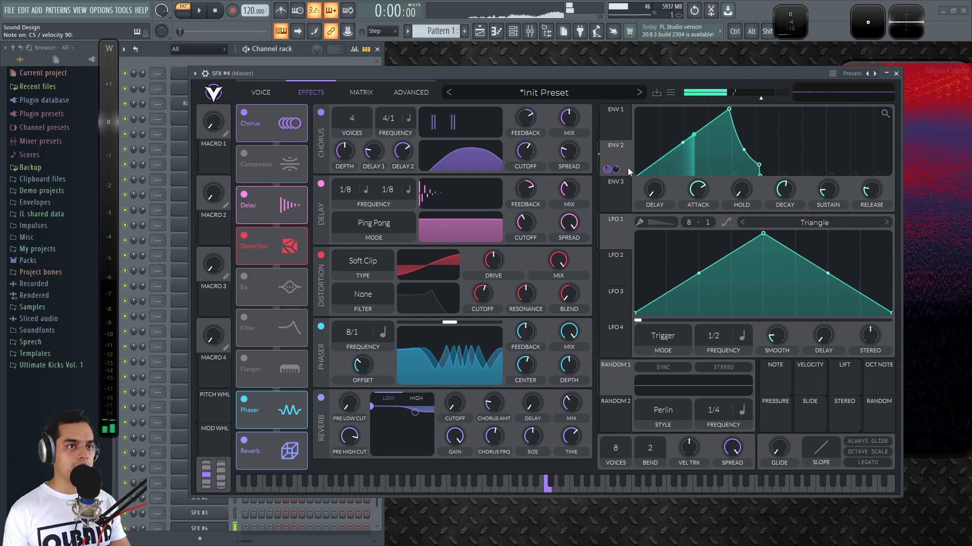
Shorten Envelope 2's attack, bend its attack curve so it rises slowly at first, and return to the oscillator settings.
{"action": "left_click_drag", "start_coordinate": [686, 143], "coordinate": [686, 132]}
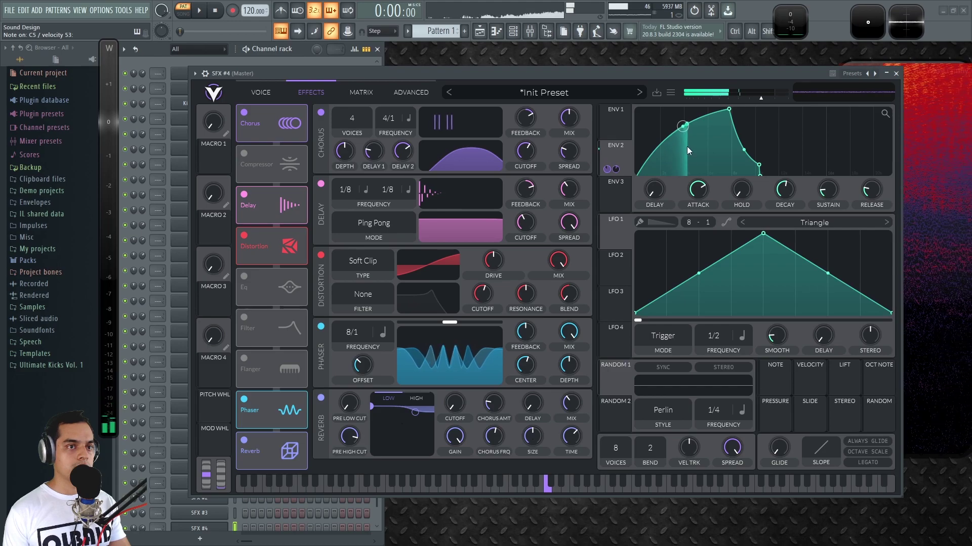
{"action": "left_click_drag", "start_coordinate": [698, 191], "coordinate": [701, 200]}
{"action": "left_click_drag", "start_coordinate": [678, 117], "coordinate": [663, 159]}
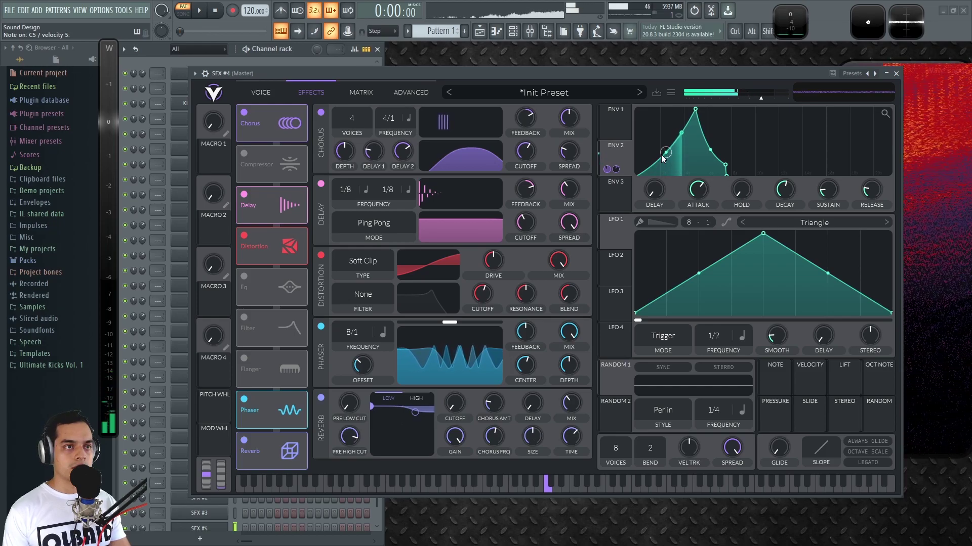
{"action": "left_click", "coordinate": [262, 93]}
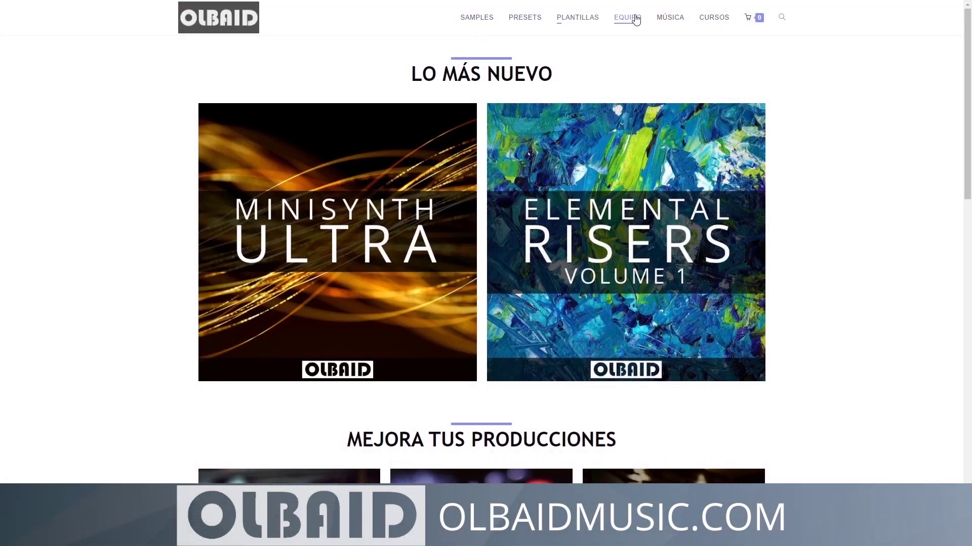
{"action": "scroll", "coordinate": [777, 86], "scroll_direction": "down", "scroll_amount": 6}
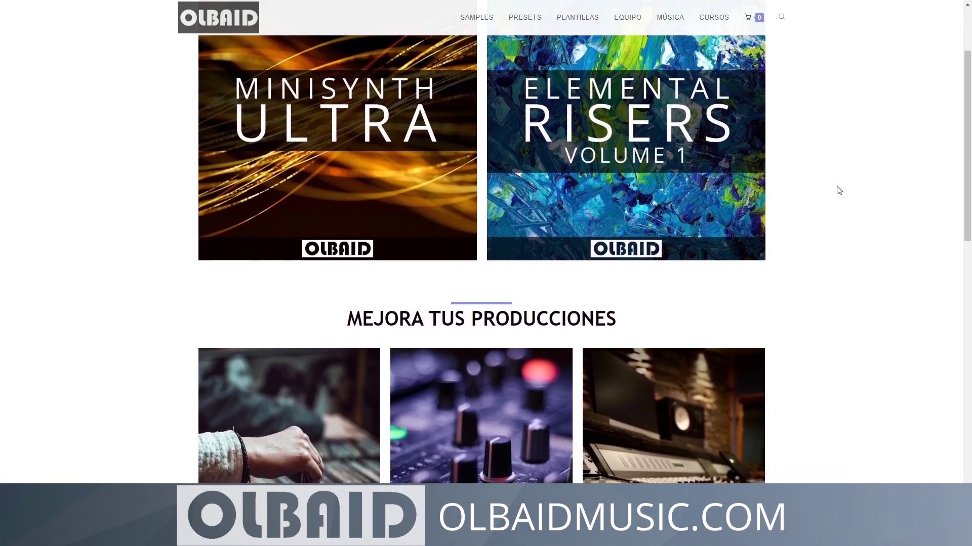
{"action": "scroll", "coordinate": [826, 264], "scroll_direction": "down", "scroll_amount": 7}
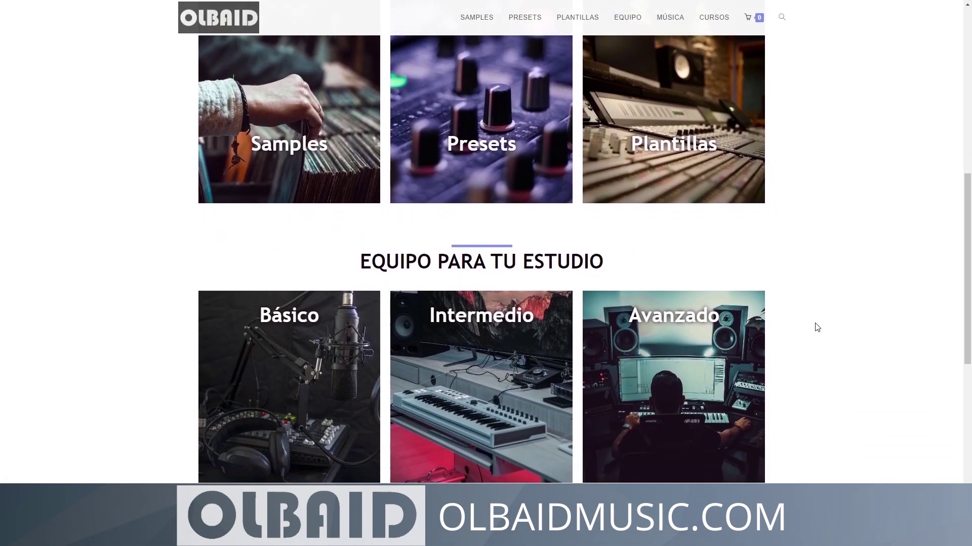
{"action": "scroll", "coordinate": [816, 352], "scroll_direction": "down", "scroll_amount": 2}
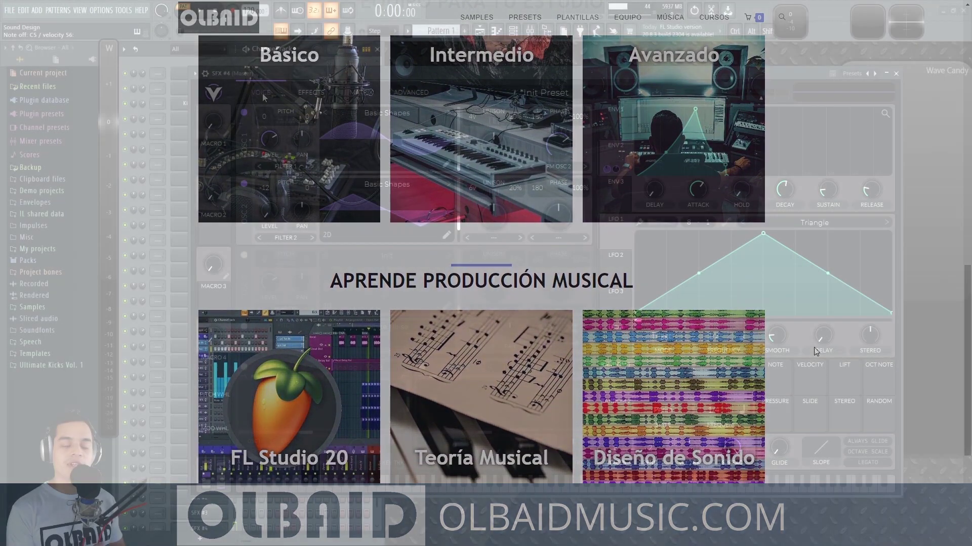